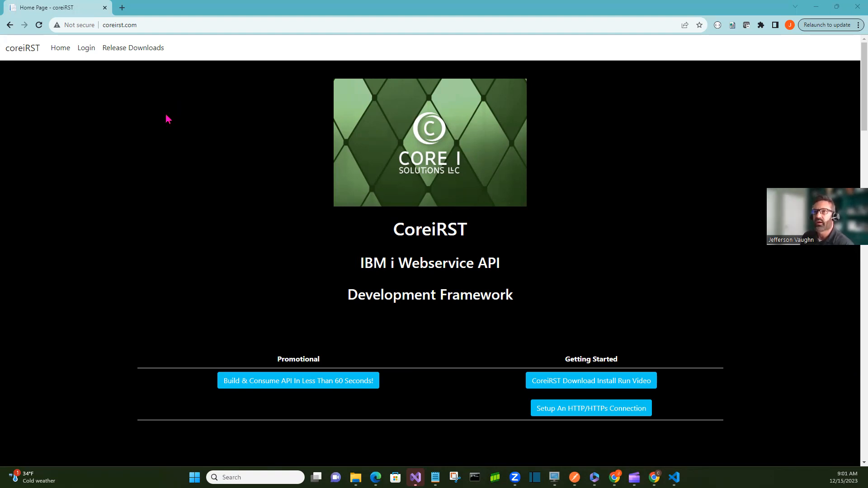
Open the IBM i login page and clear the IBMi IP Address field
click(85, 52)
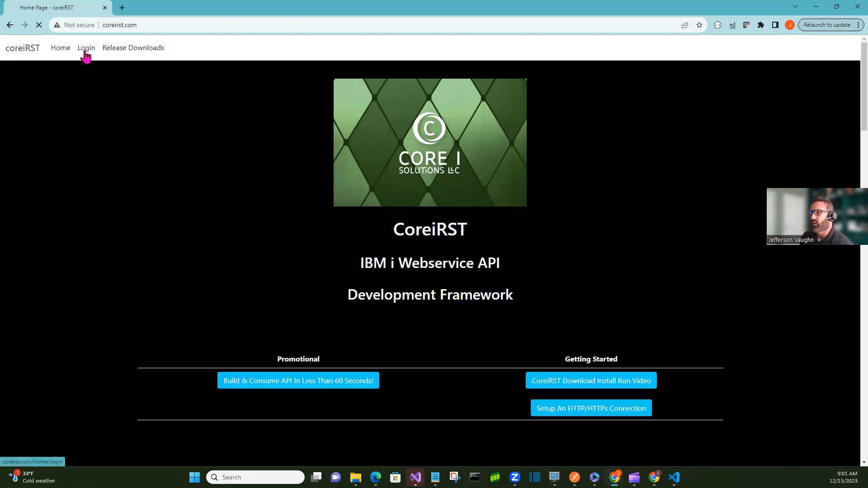
double_click(466, 287)
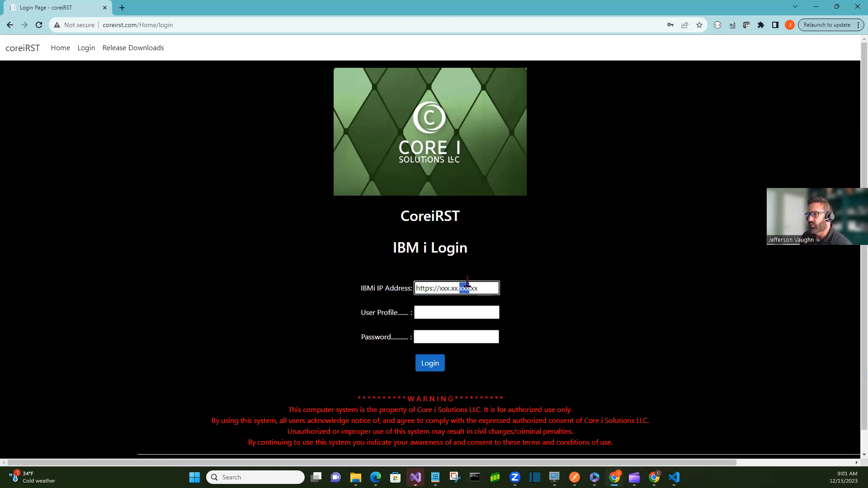
triple_click(467, 284)
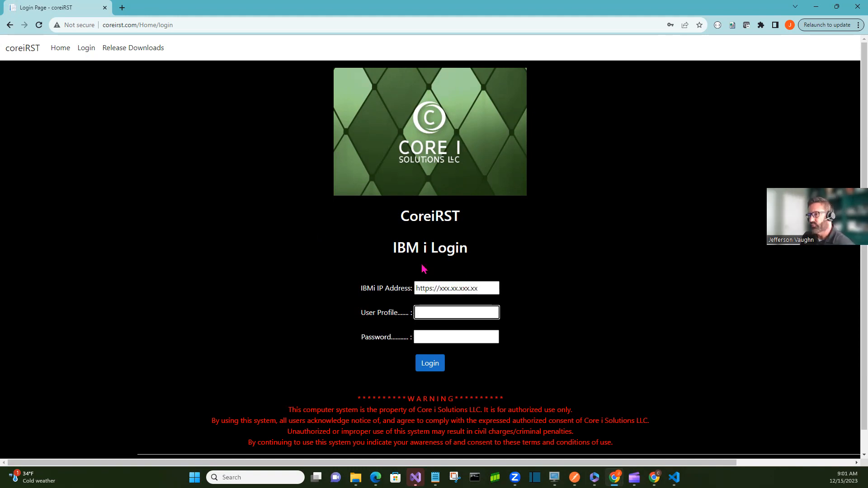
key(BackSpace)
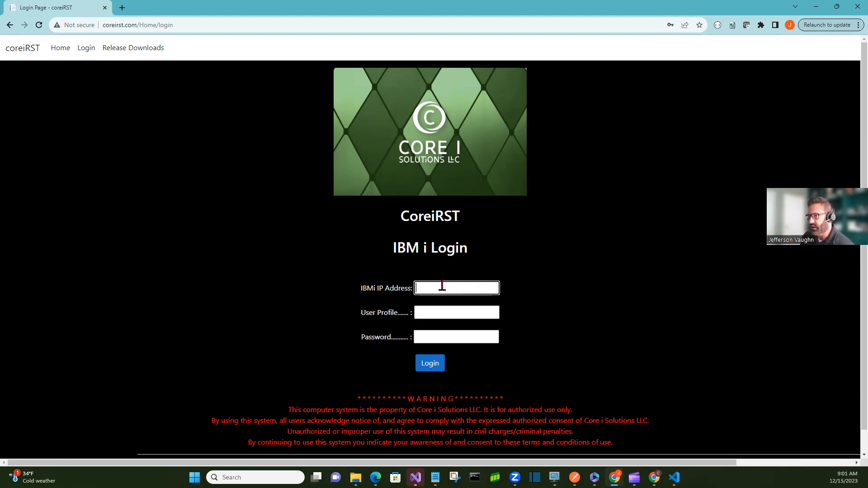
Fill the IP address, user profile and password from the saved browser credentials and log in
click(490, 312)
click(471, 312)
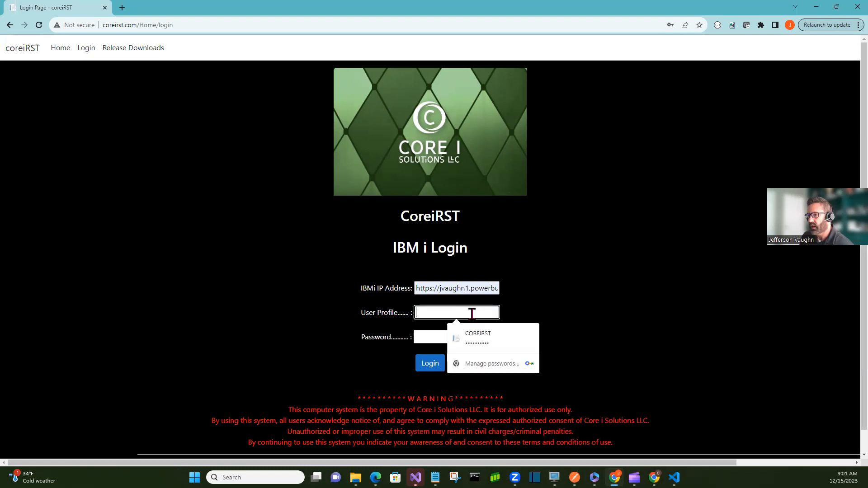
click(484, 333)
click(432, 364)
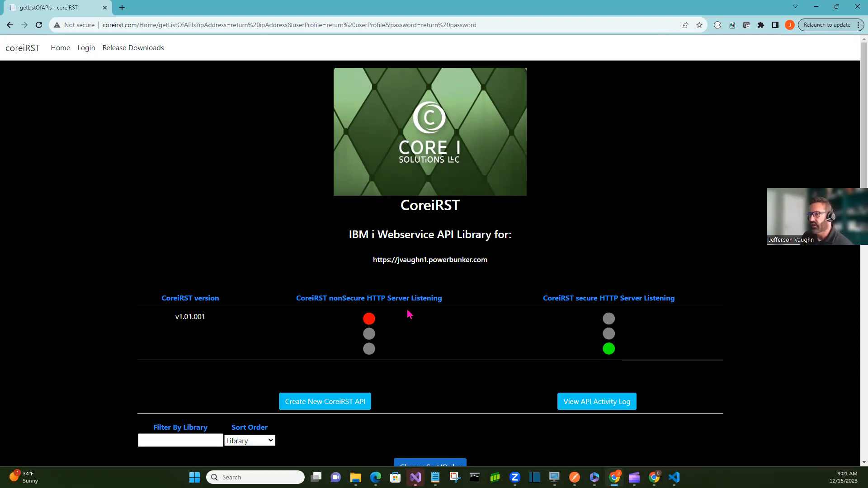
Open the form for creating a new CoreiRST API
scroll(409, 316, down, 2)
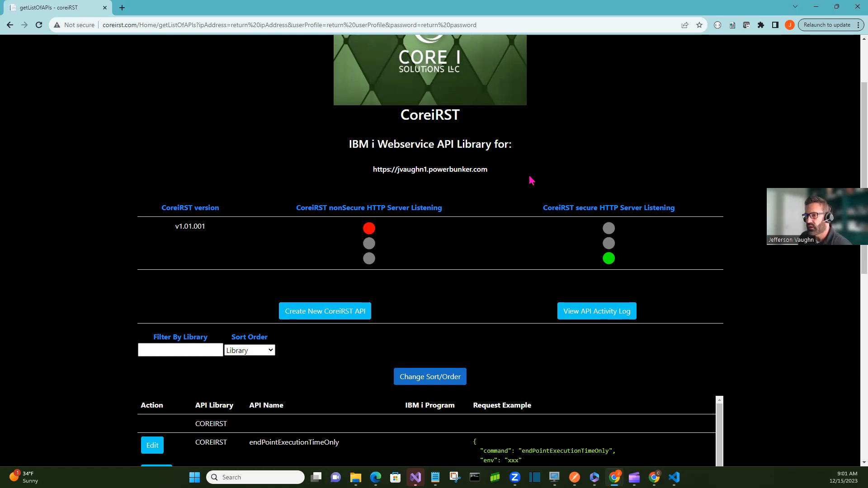
scroll(520, 180, down, 4)
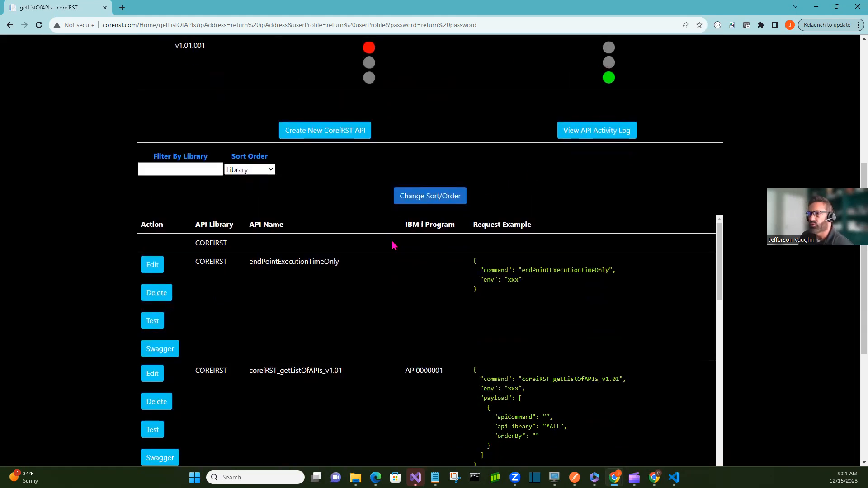
scroll(393, 246, down, 10)
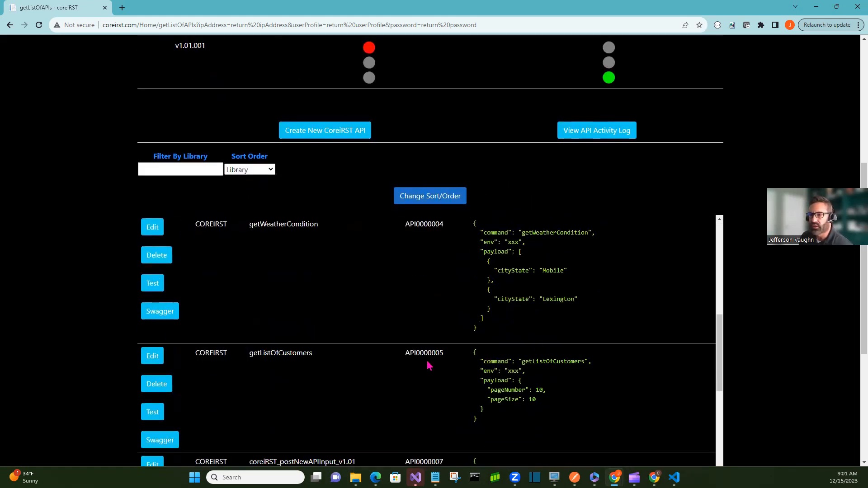
scroll(732, 326, down, 5)
scroll(482, 336, up, 7)
scroll(481, 335, up, 12)
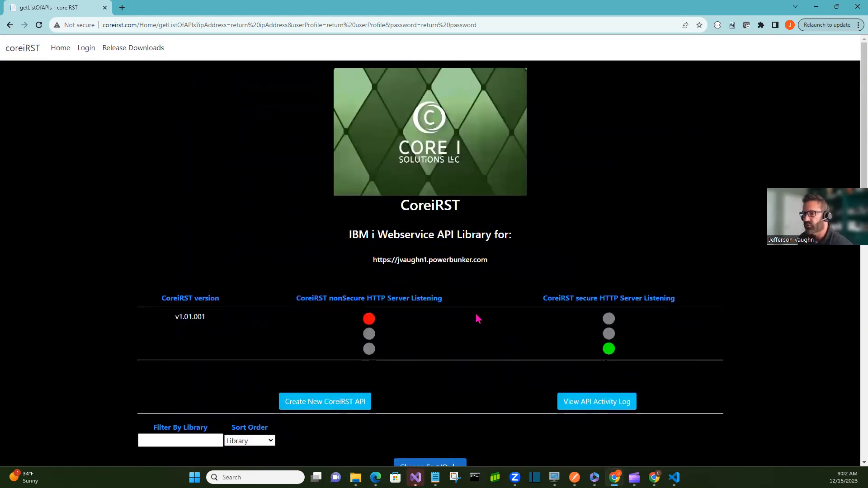
click(318, 403)
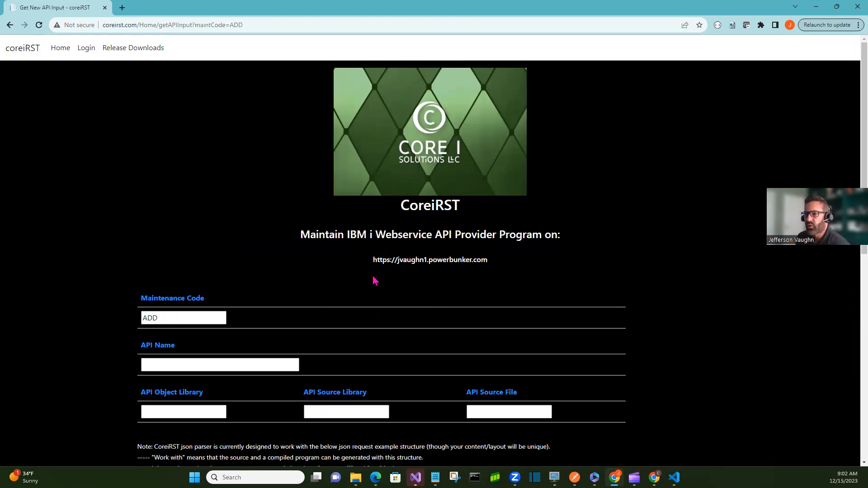
Set the API Name to yourNewAPIProgramName_v1.01 from the suggestions
scroll(374, 281, down, 2)
scroll(208, 277, down, 1)
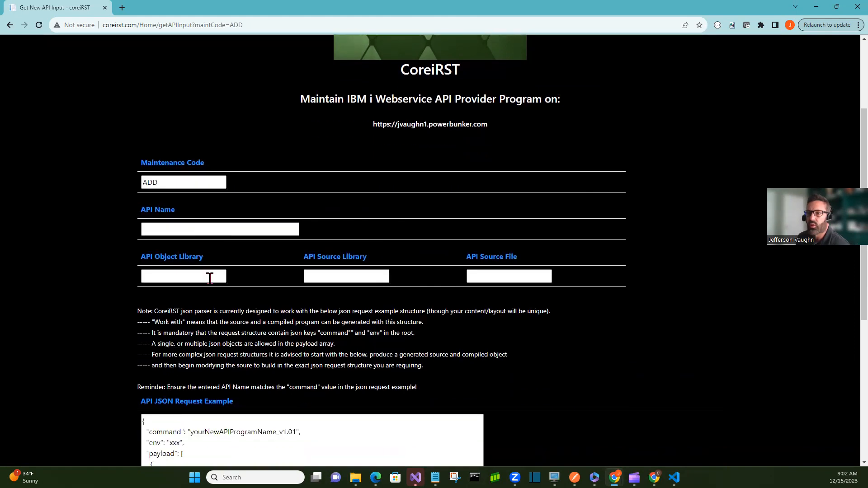
click(257, 227)
click(432, 223)
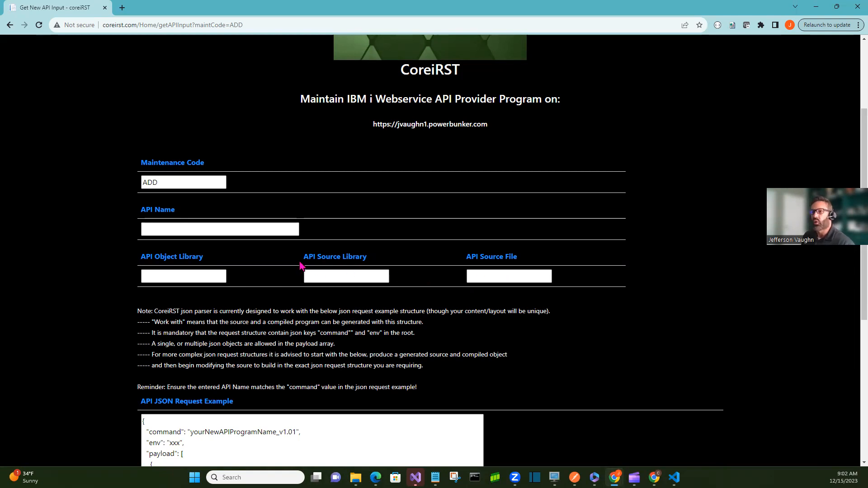
click(238, 229)
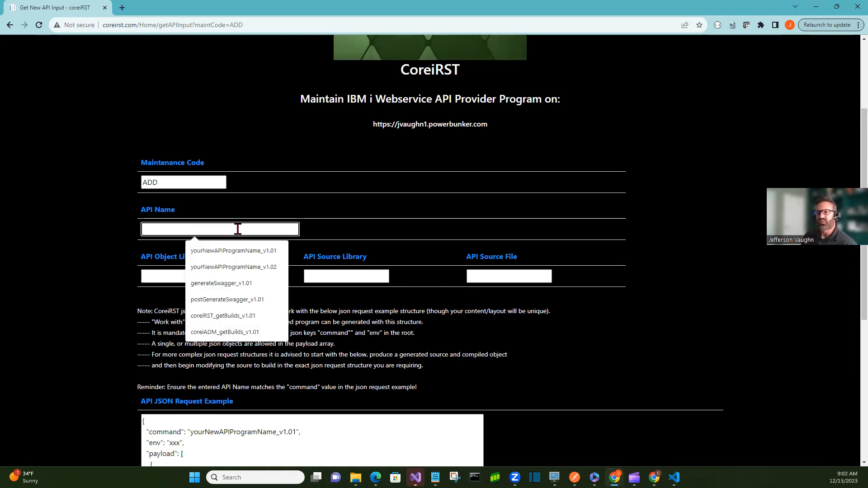
click(239, 250)
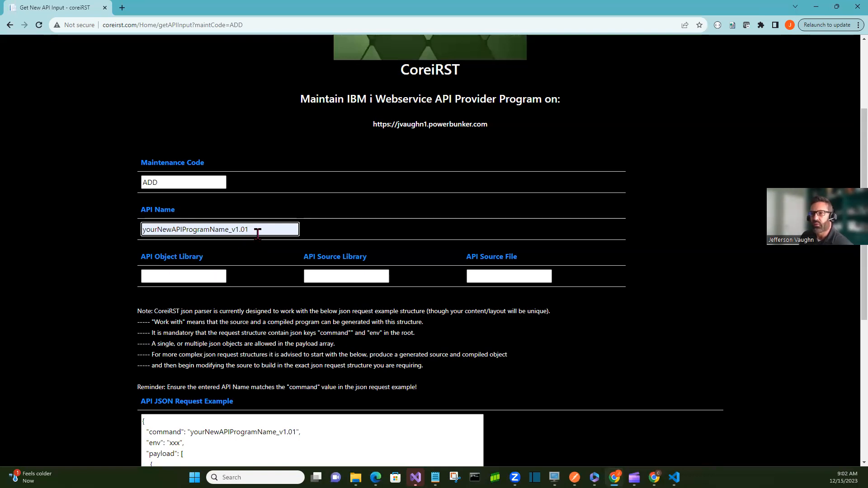
Set both the API Object Library and the API Source Library to COREIRST
click(212, 275)
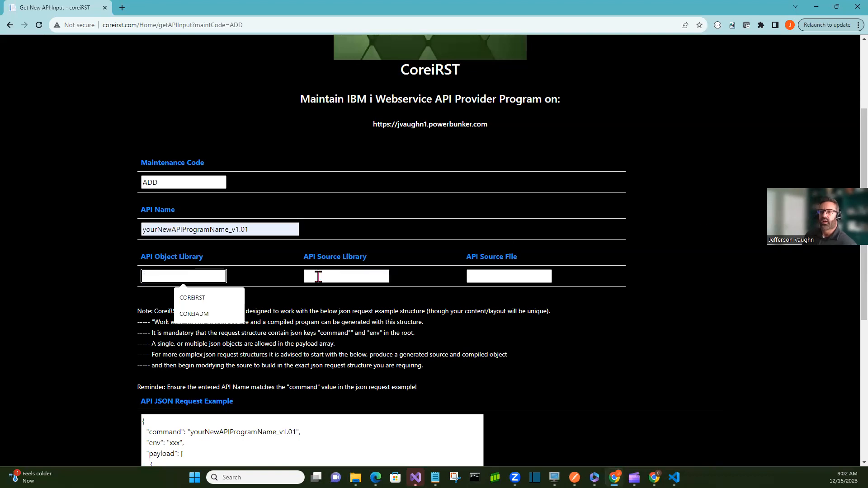
click(202, 298)
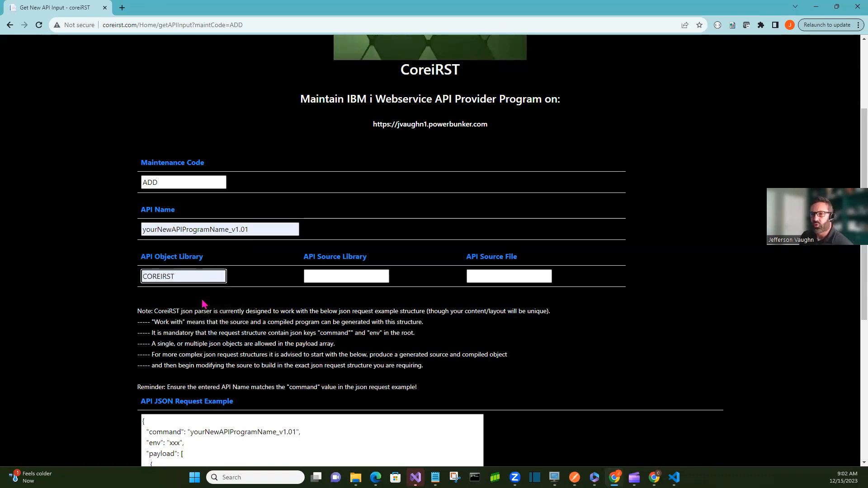
click(341, 275)
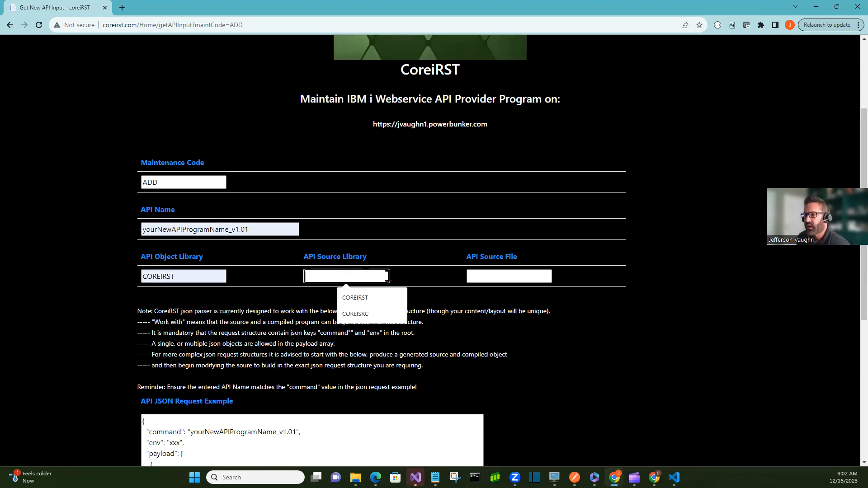
click(377, 296)
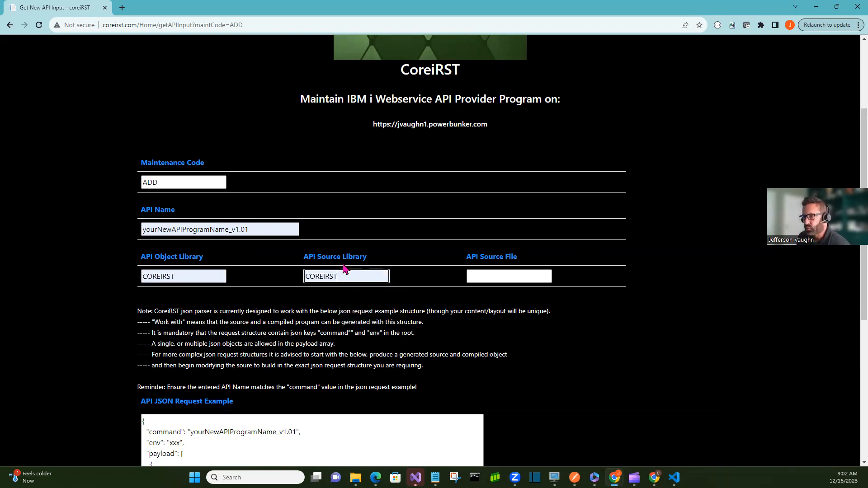
Set the API Source File to COREIRST_S and review the API JSON request example
click(495, 276)
click(540, 302)
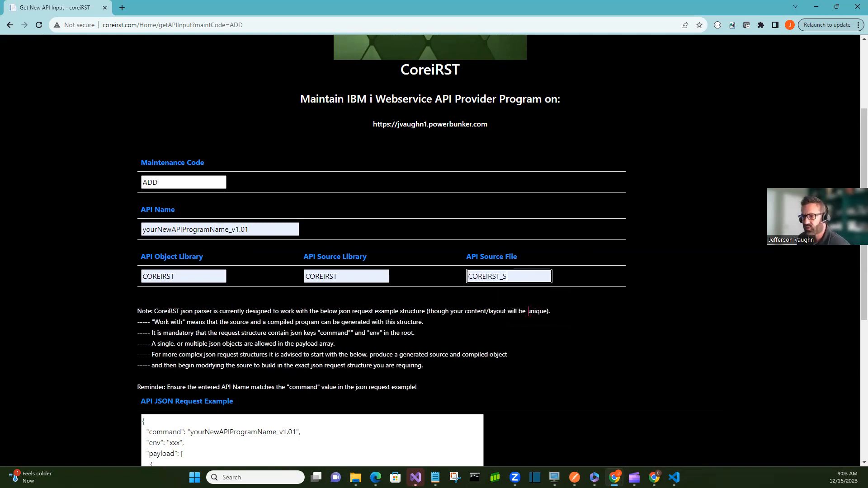
scroll(470, 254, down, 3)
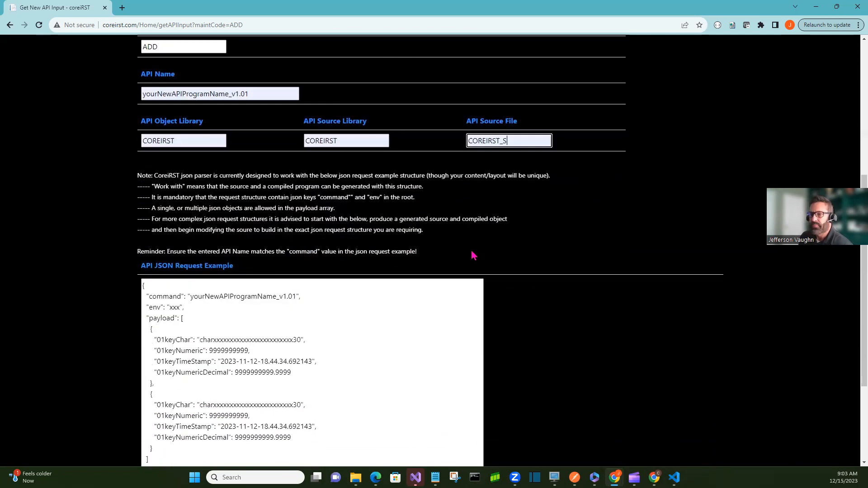
scroll(498, 228, down, 1)
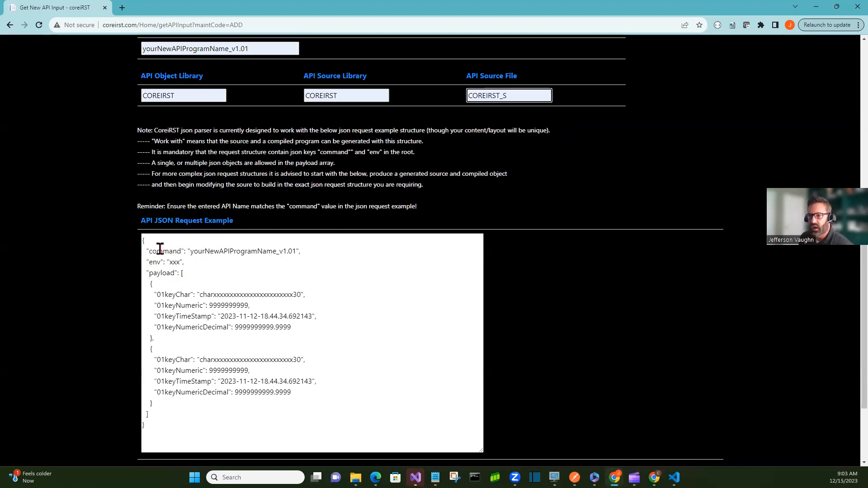
scroll(248, 236, up, 1)
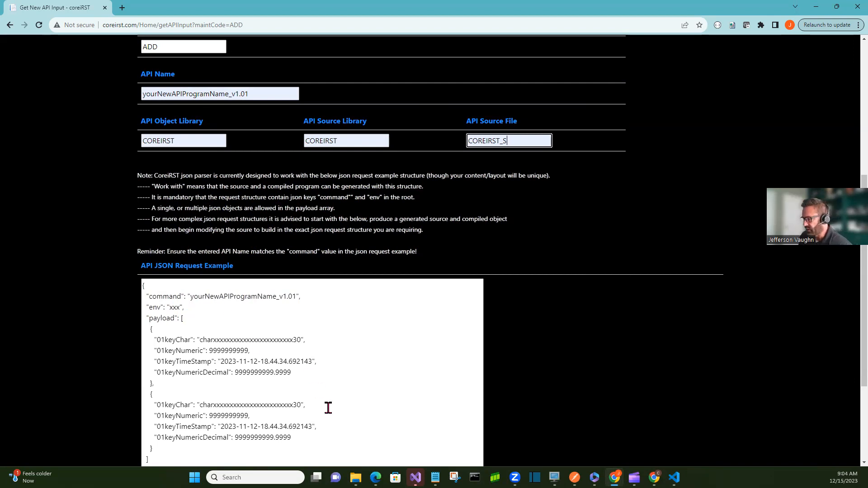
Switch to the IBM i 5250 terminal session and move its window beside the form
mouse_move(554, 478)
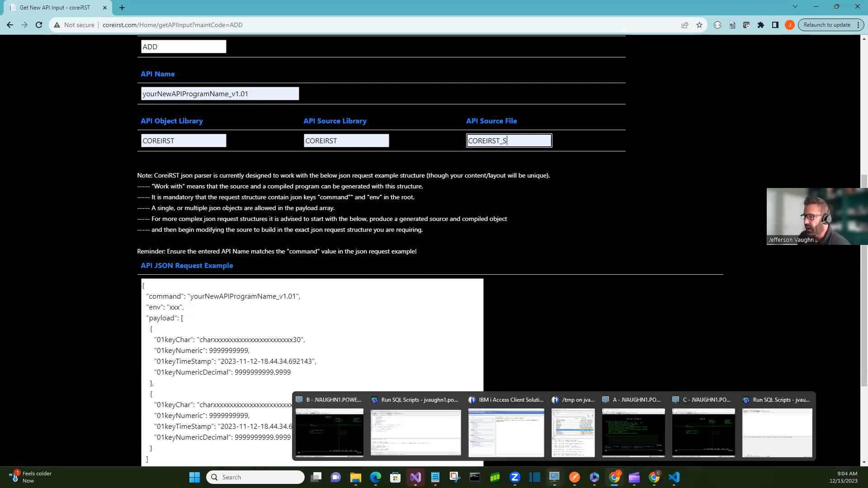
click(353, 434)
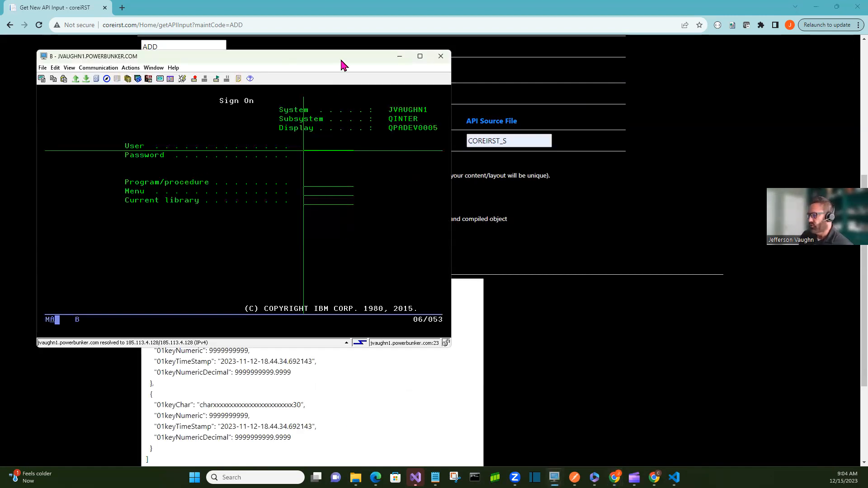
drag(341, 59, 698, 58)
key(Return)
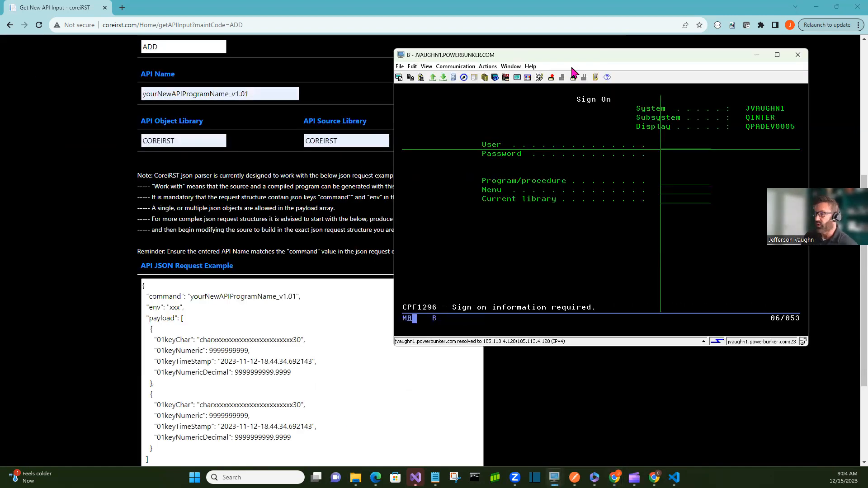
Sign on to the IBM i session with the COREIADM user profile and its password
text(QSEC)
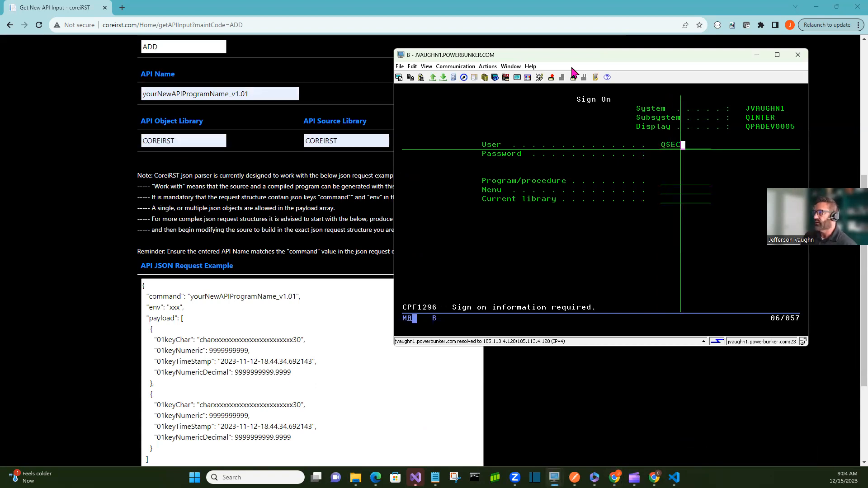
key(Home)
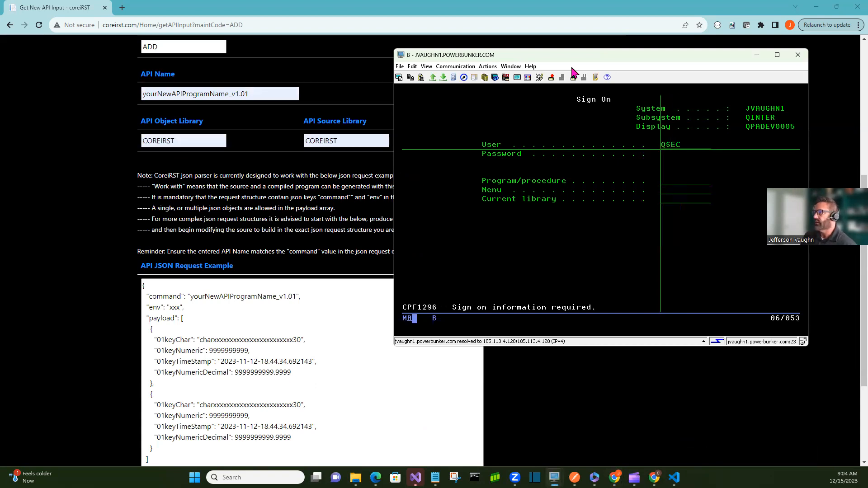
text(ORE)
key(BackSpace)
key(BackSpace)
text(COREIADM)
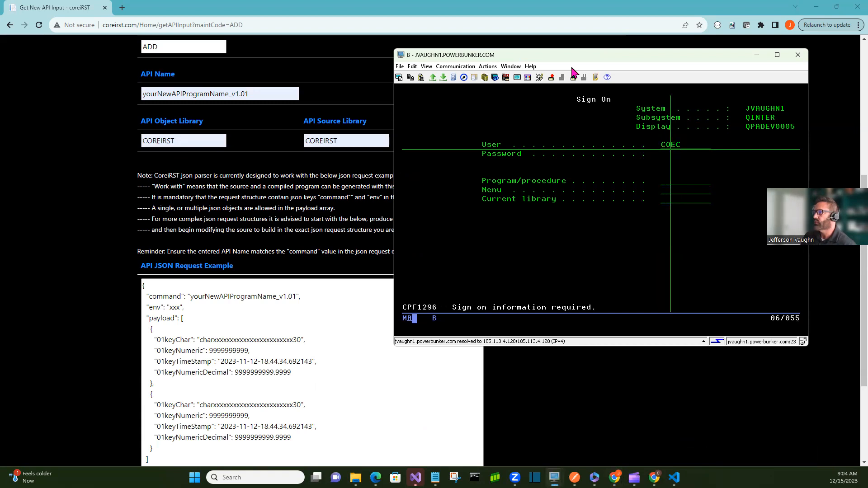
key(Tab)
text(**********)
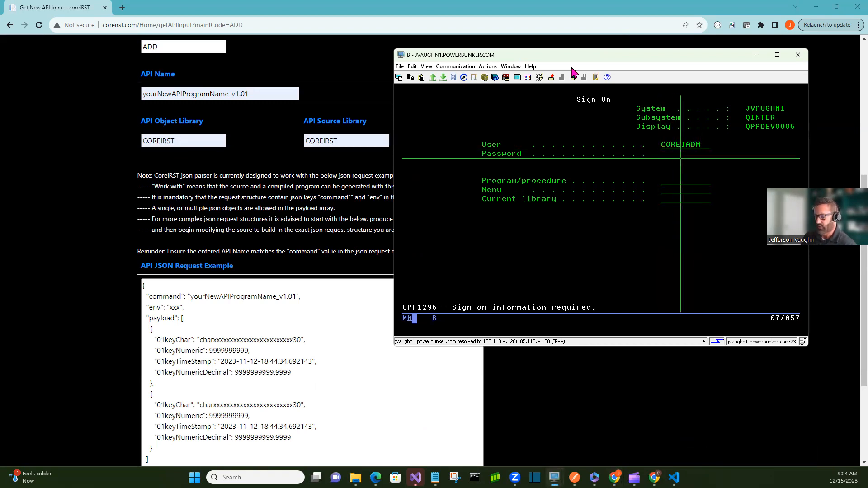
key(Return)
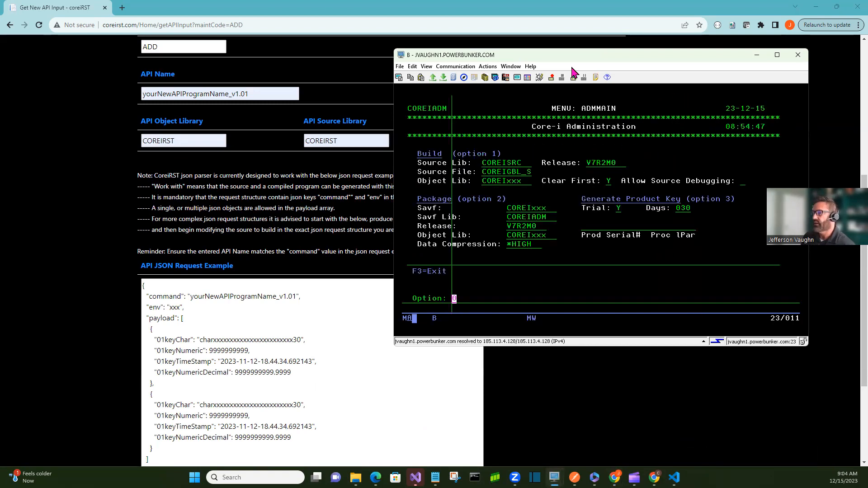
Exit the administration menu and run EDTLIBL to edit the library list
key(F3)
text(e)
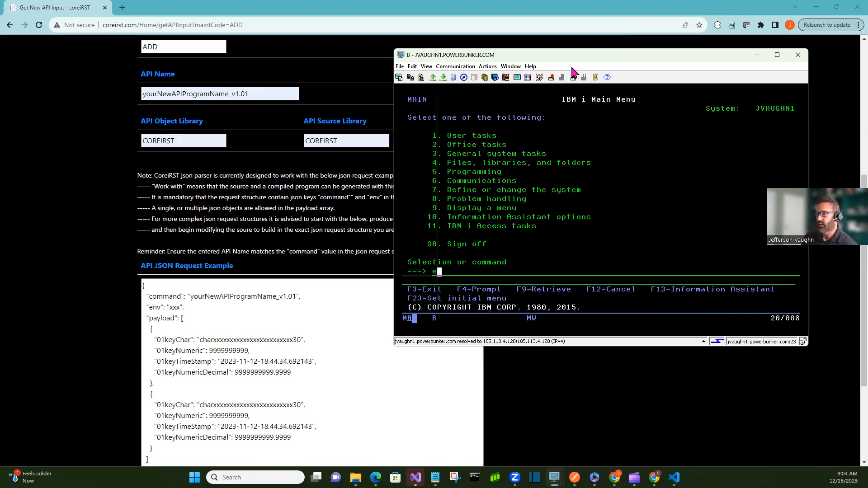
text(dtlibl)
key(Home)
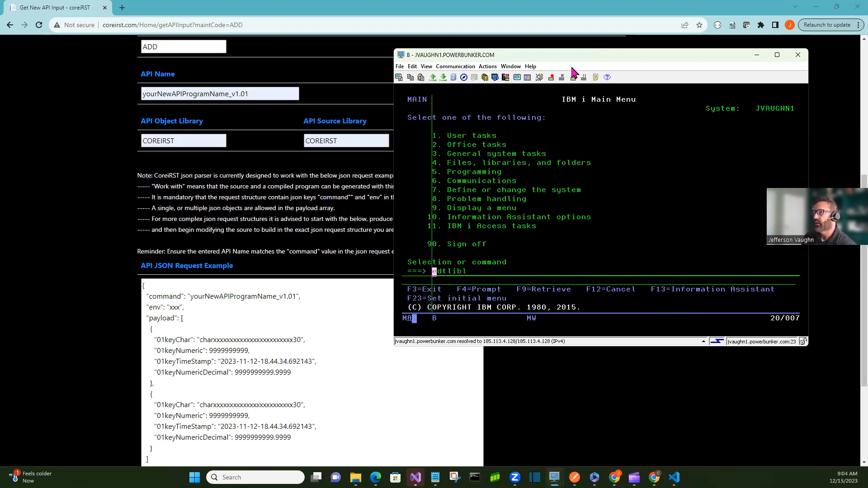
key(Return)
Change a library list entry to COREIRST and apply the edited library list
key(Down)
key(Down)
key(Down)
key(Right)
key(Right)
key(Right)
key(Right)
key(Right)
key(Right)
key(Right)
key(Right)
key(Right)
key(Right)
key(Right)
key(Right)
key(Right)
text(rst)
key(Down)
key(Home)
key(KP_Enter)
key(Return)
Launch the COREIRST menu and open option 1, Maintain API Library
text(coreirst)
key(Return)
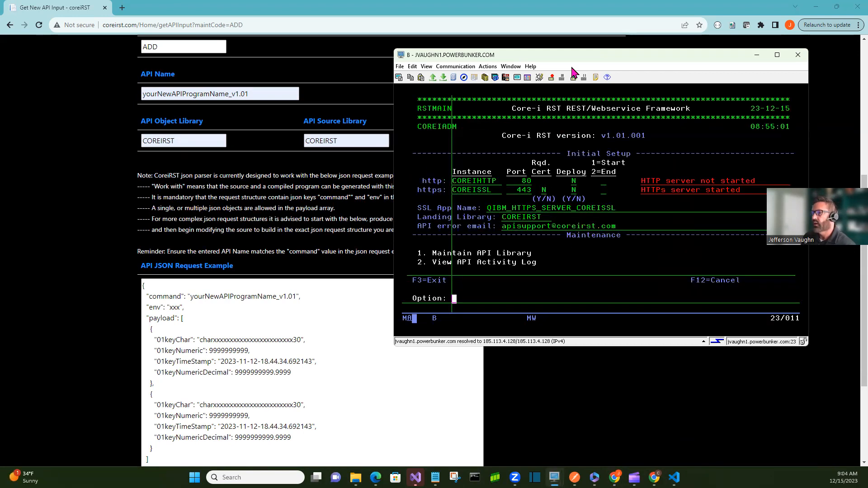
text(1)
key(Return)
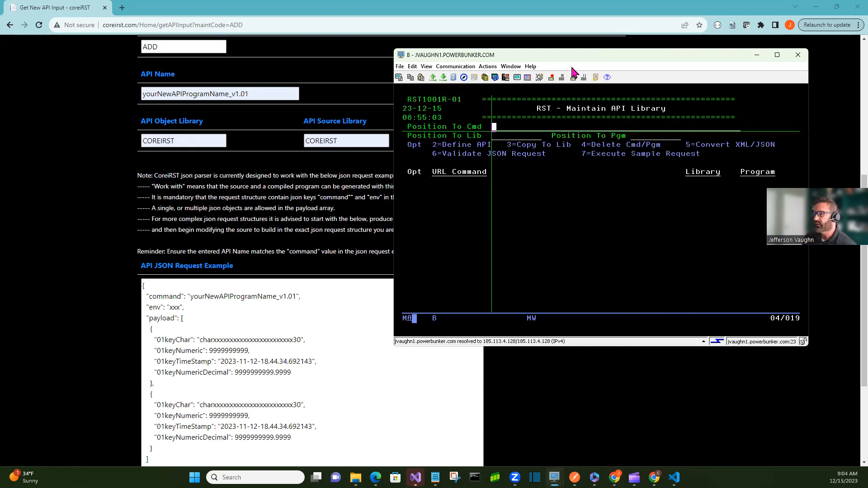
Open the custom environment library list maintenance and enter environment LOT
key(F7)
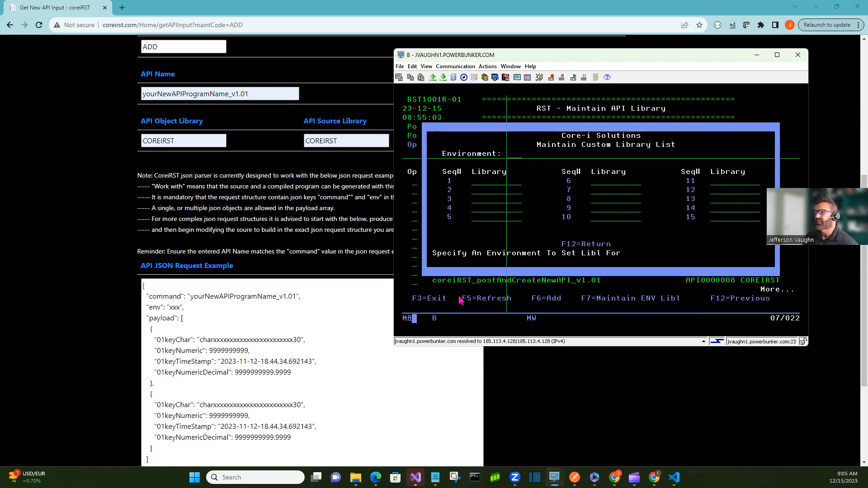
text(AD)
key(Left)
key(Left)
text(LOT)
key(Return)
key(Return)
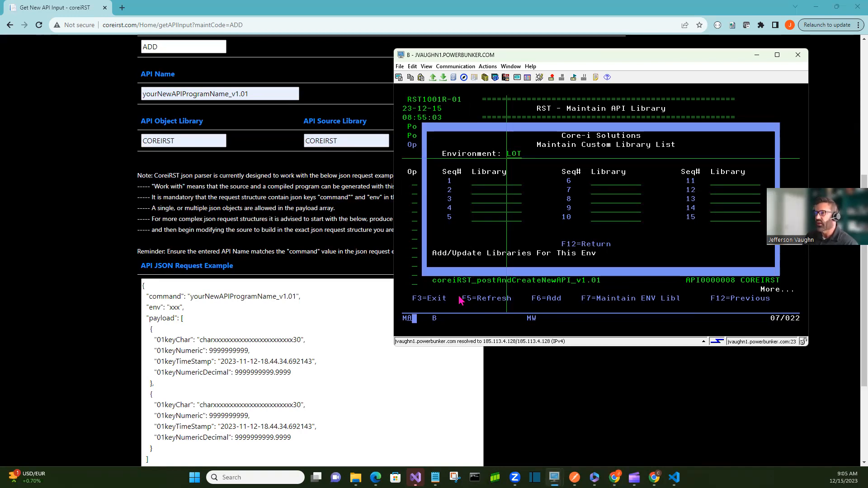
Add libraries LOTTOPOOL and COREIRST as sequence 1 and 2 for the LOT environment
key(Return)
text(LOTTO)
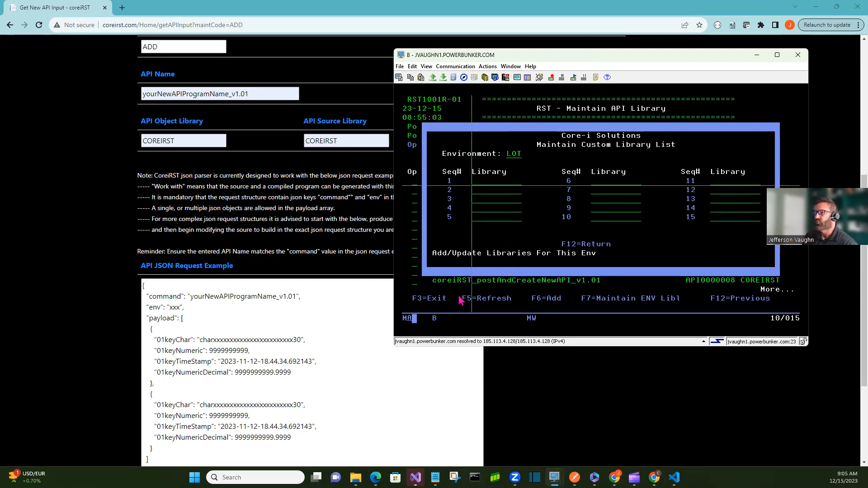
text(POOL)
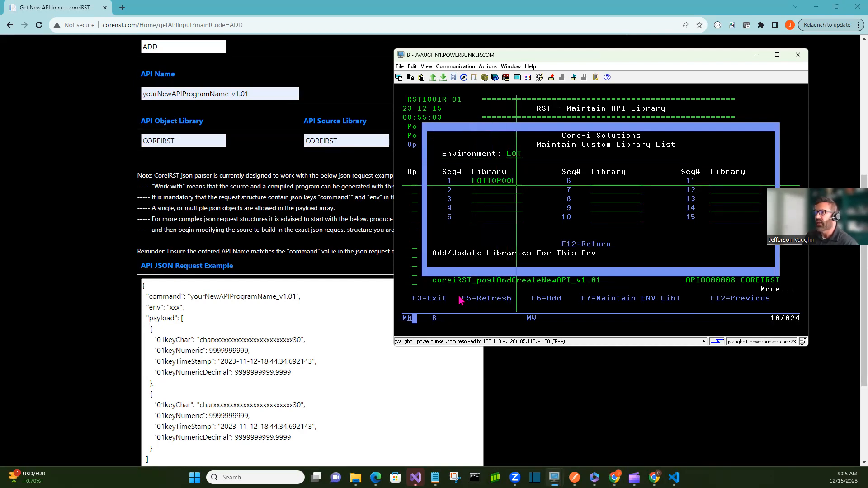
key(Down)
key(Left)
key(Left)
key(Left)
key(Left)
key(Left)
key(Left)
key(Left)
key(Left)
key(Left)
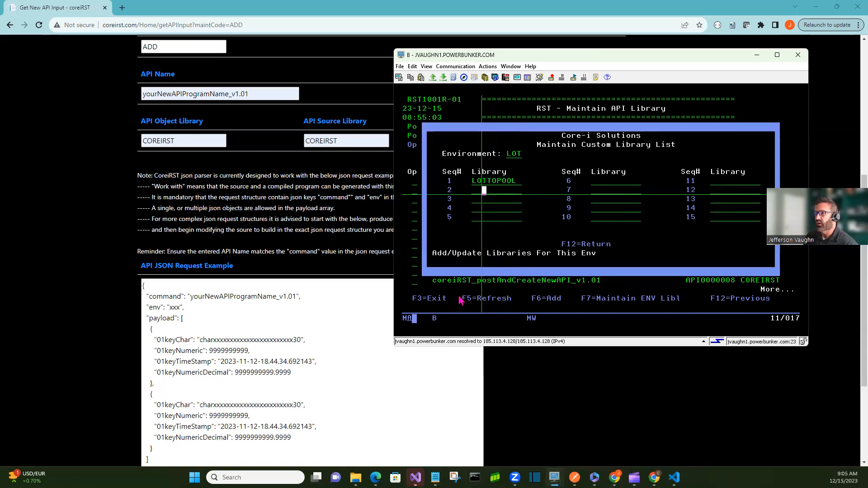
text(COREIRST)
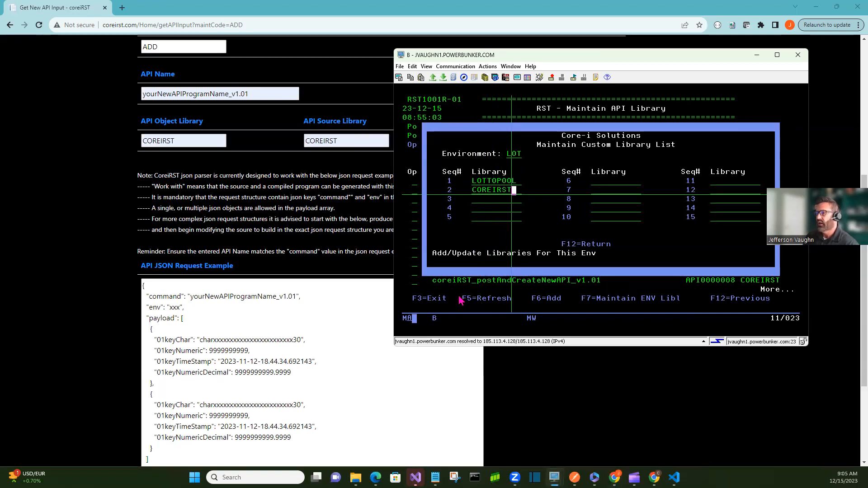
key(Return)
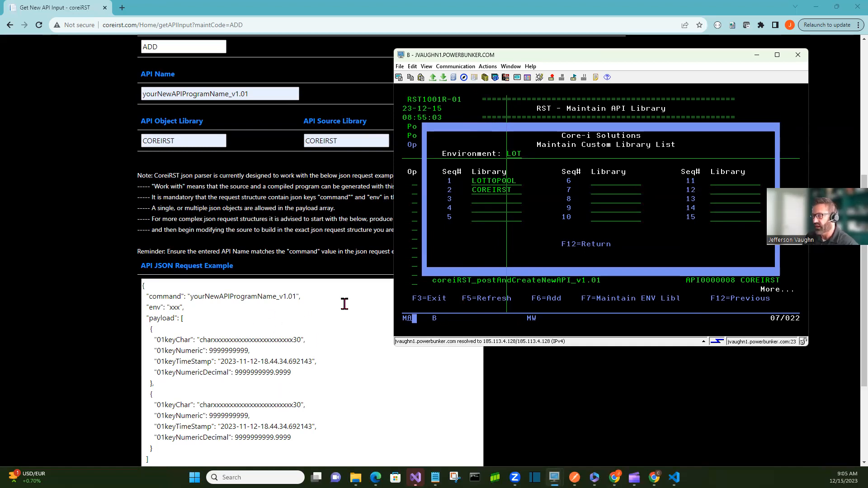
Display the custom library list for environment ADM
key(Up)
key(Up)
key(Down)
key(Down)
text(ADM)
key(Return)
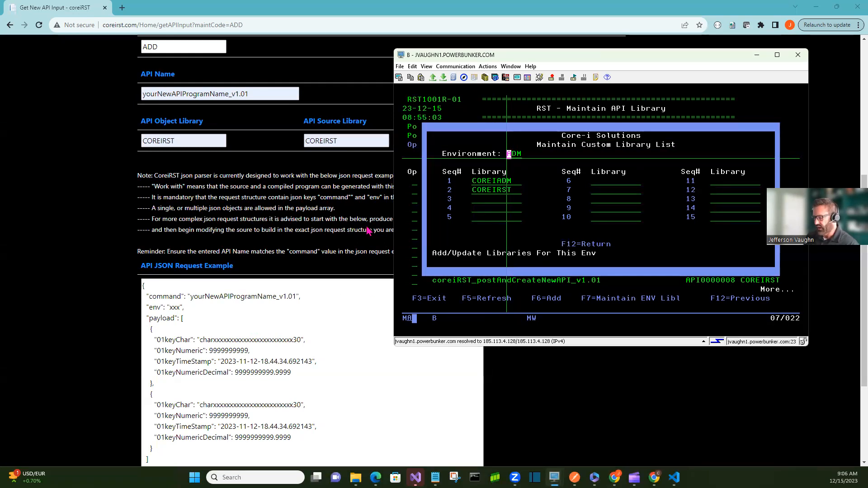
key(Return)
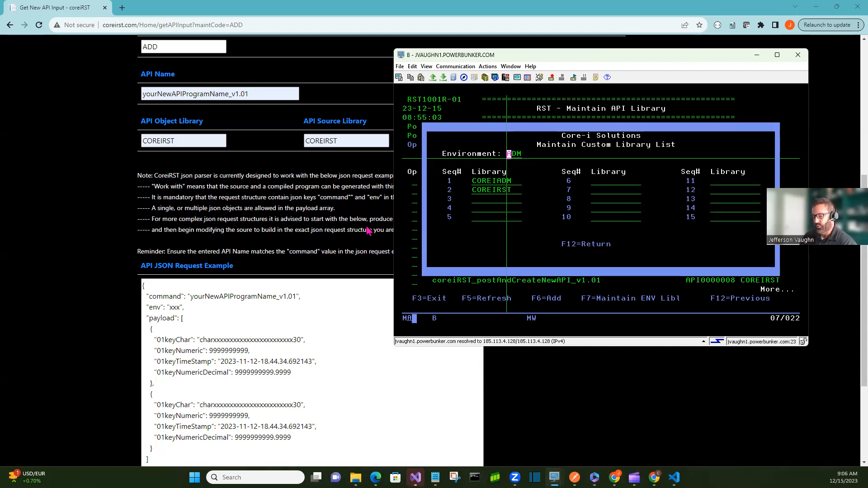
Return to the Core-i RST main menu and minimize the terminal session window
key(F12)
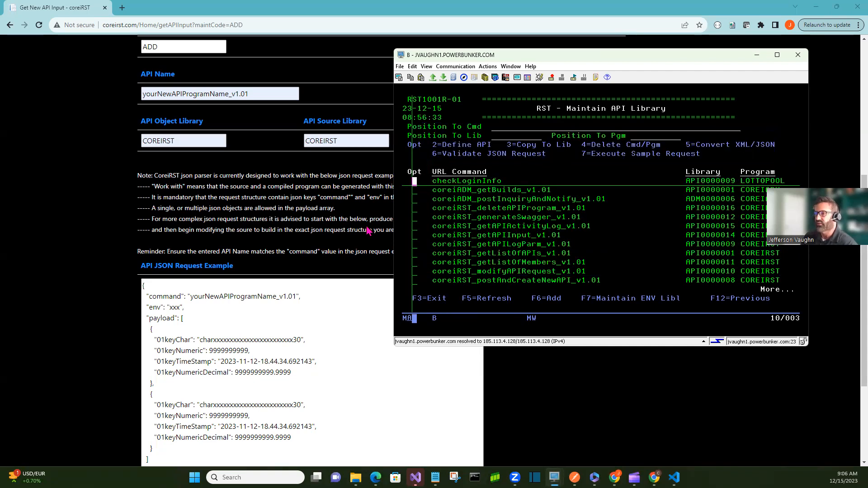
key(F12)
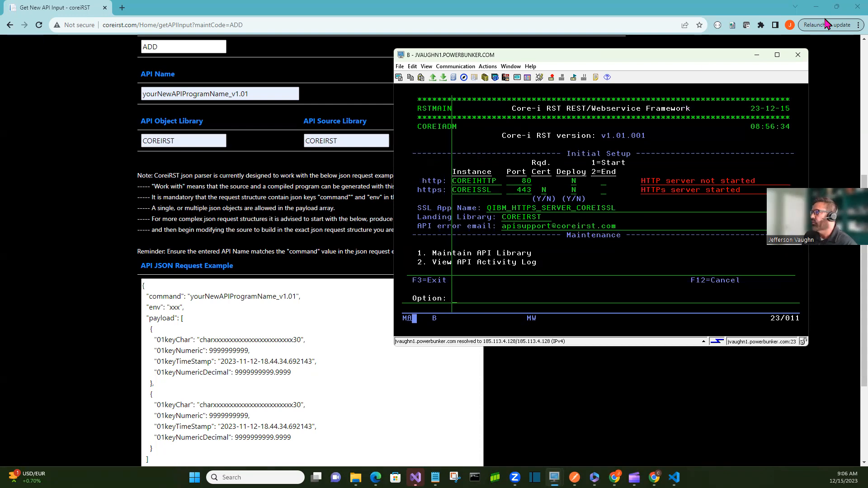
click(756, 59)
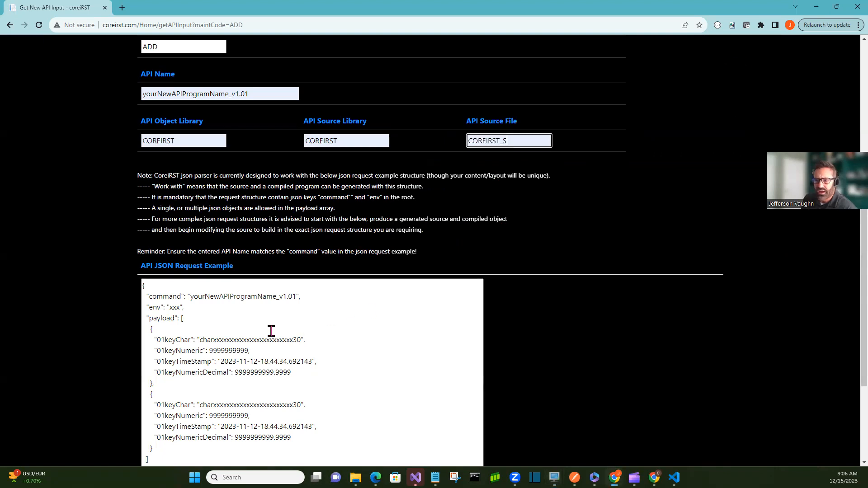
Delete the second payload object from the API JSON Request Example
scroll(271, 329, down, 1)
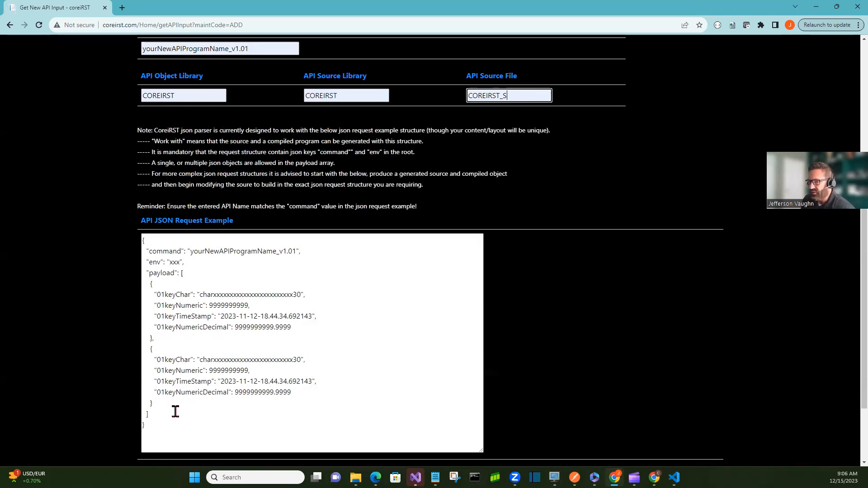
drag(172, 405, 143, 348)
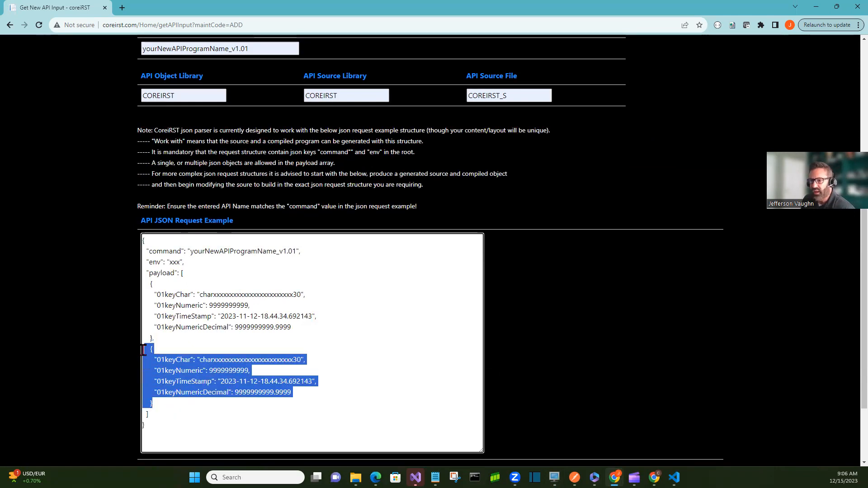
key(BackSpace)
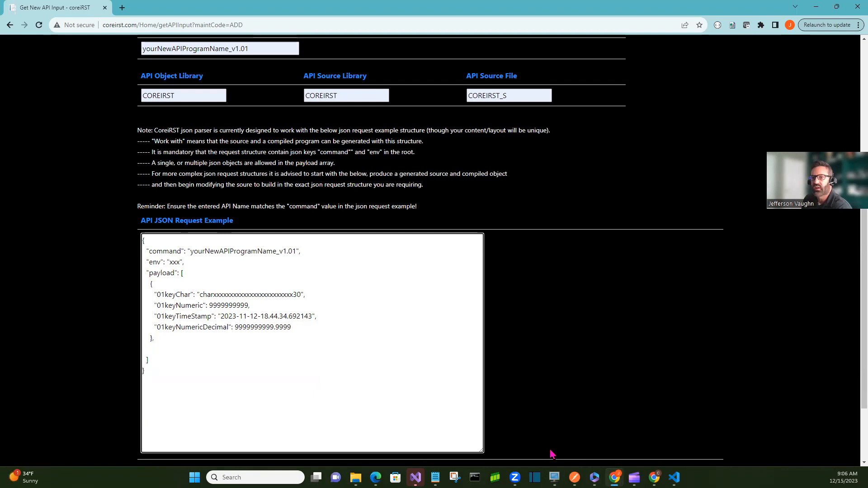
key(BackSpace)
key(BackSpace)
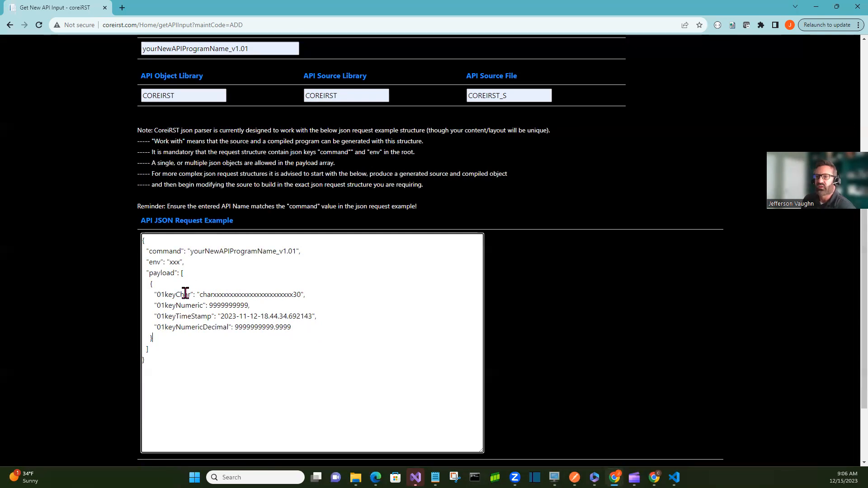
Continue with the edited JSON example, review the generated program details, and go back to the input form
scroll(298, 321, down, 2)
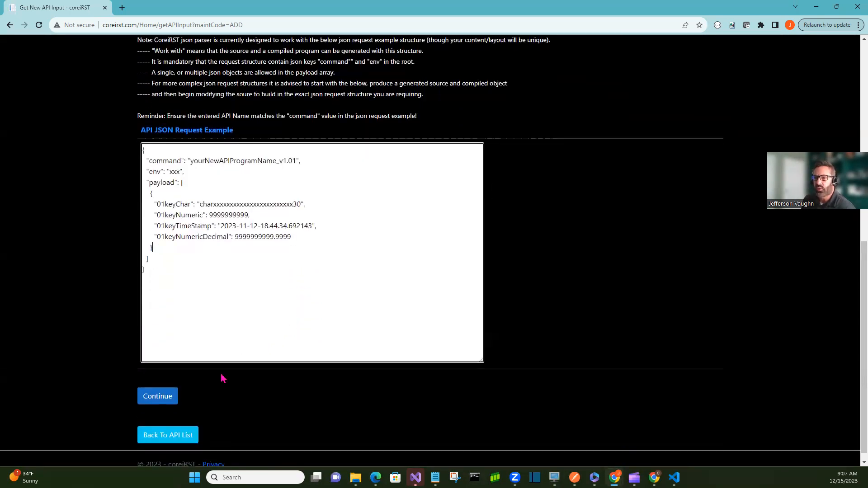
click(149, 398)
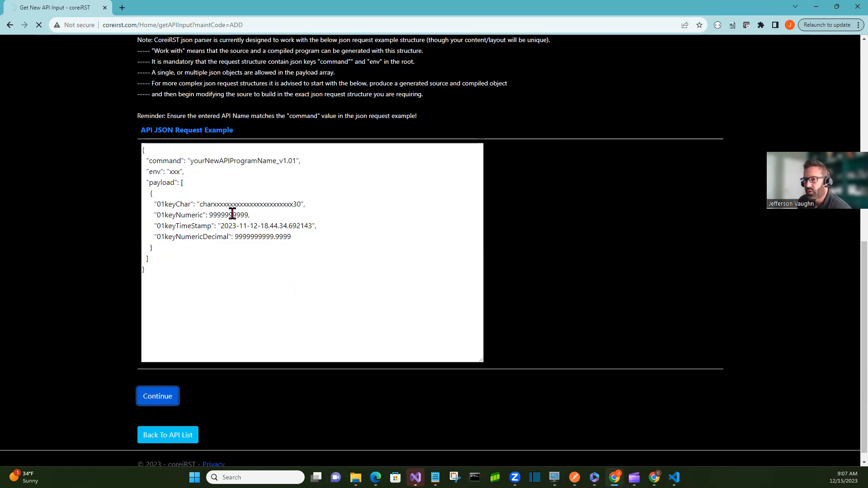
scroll(364, 267, down, 3)
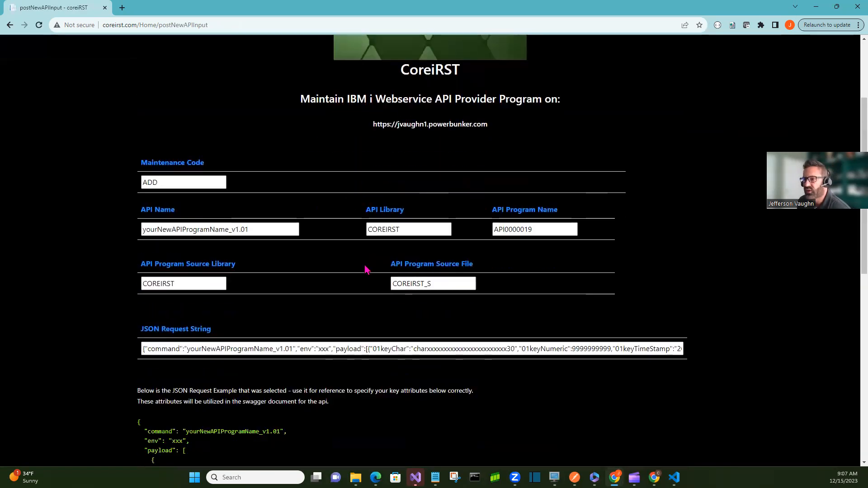
scroll(364, 271, down, 3)
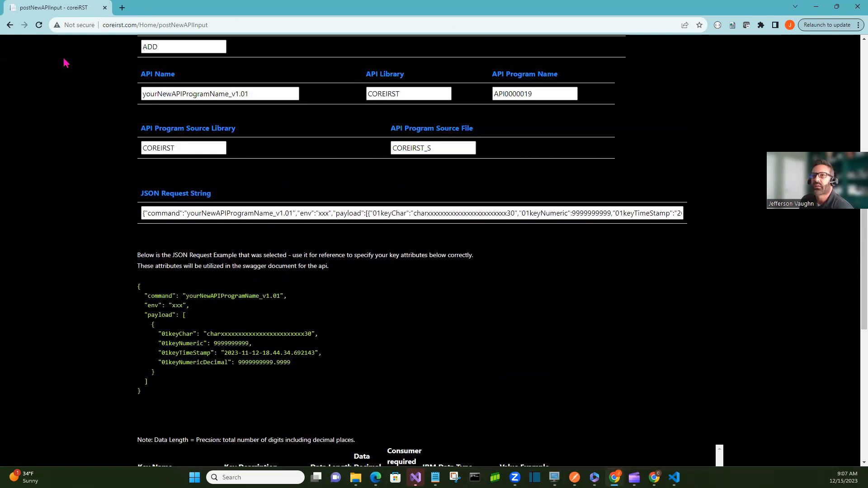
click(10, 24)
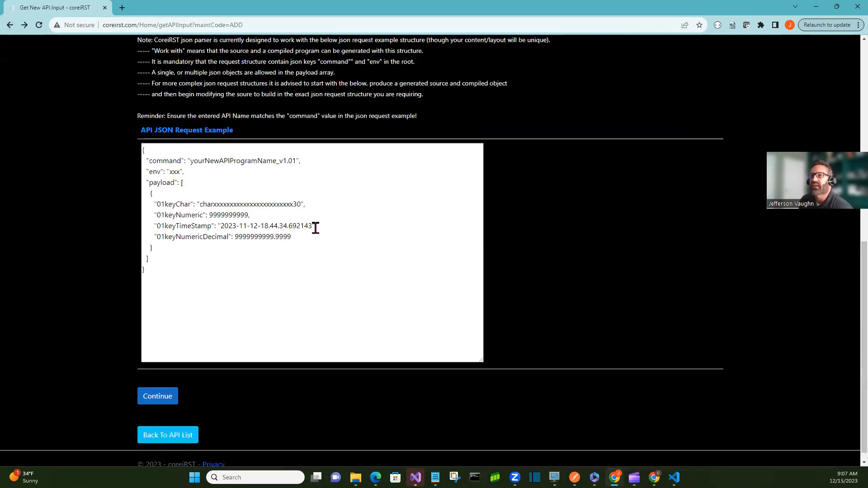
Add stray text sds after the payload bracket, submit to test JSON validation, and go back
scroll(357, 244, up, 1)
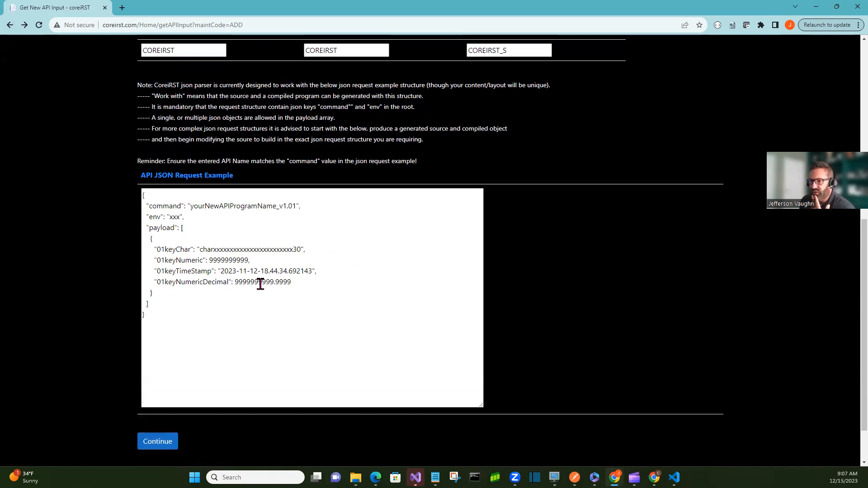
click(195, 229)
text(sds)
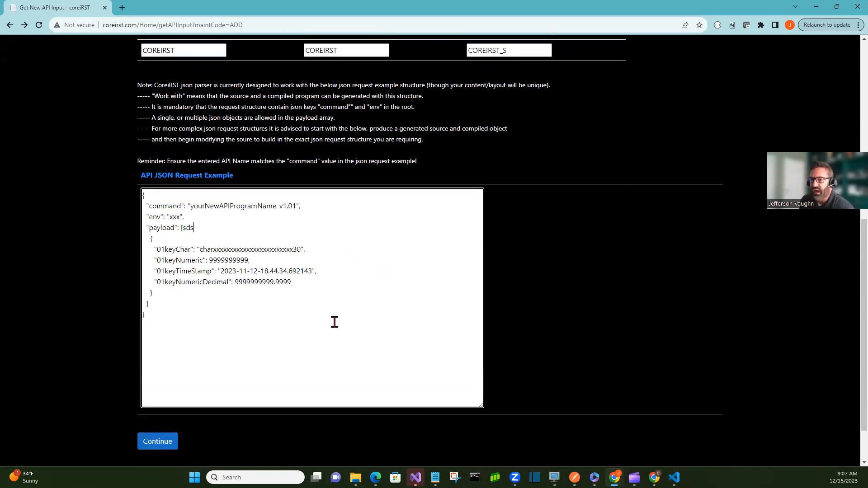
click(164, 441)
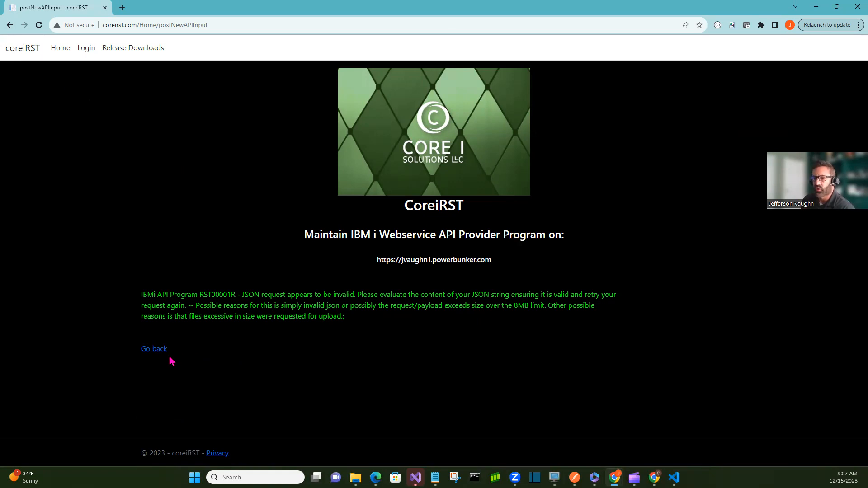
click(156, 353)
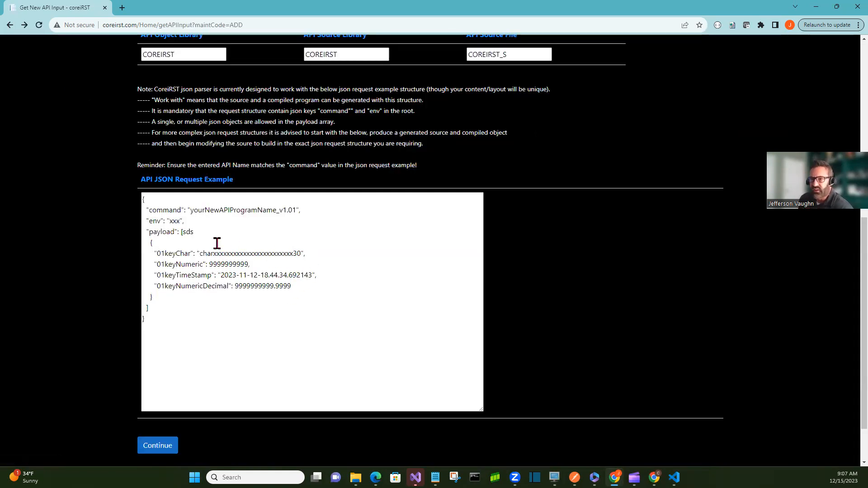
Remove the stray text from the payload line and submit the JSON example again
click(196, 230)
text(sds)
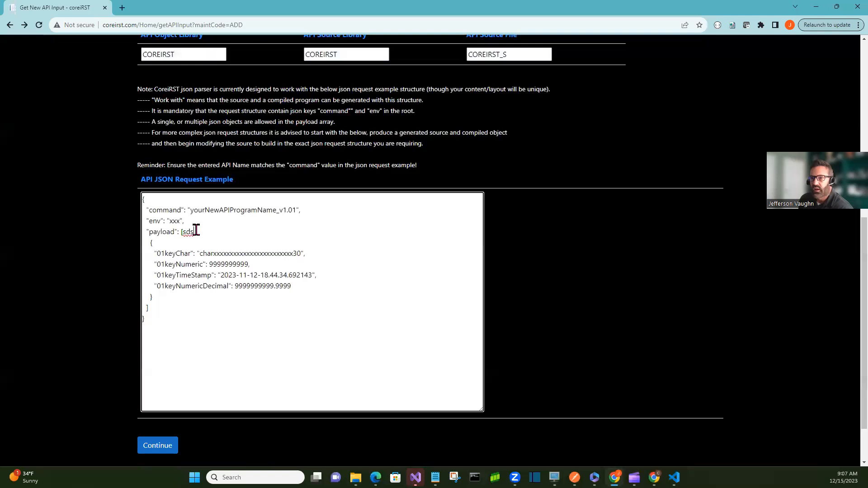
key(BackSpace)
key(BackSpace)
key(BackSpace)
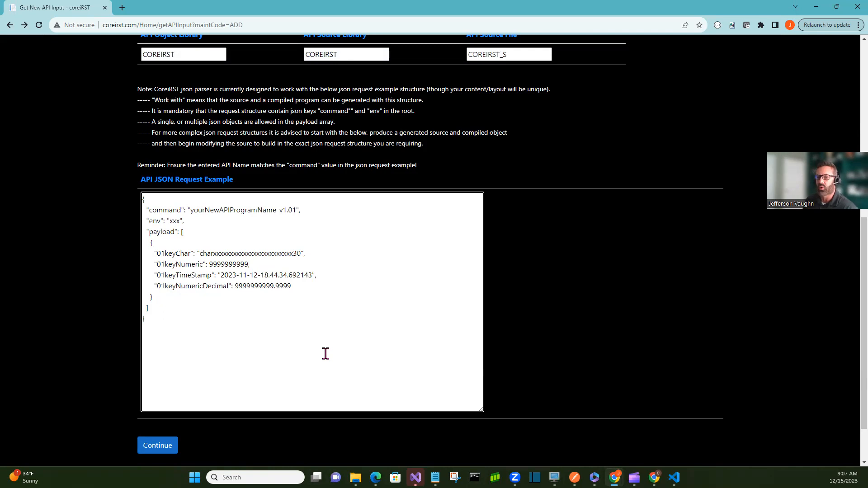
click(163, 446)
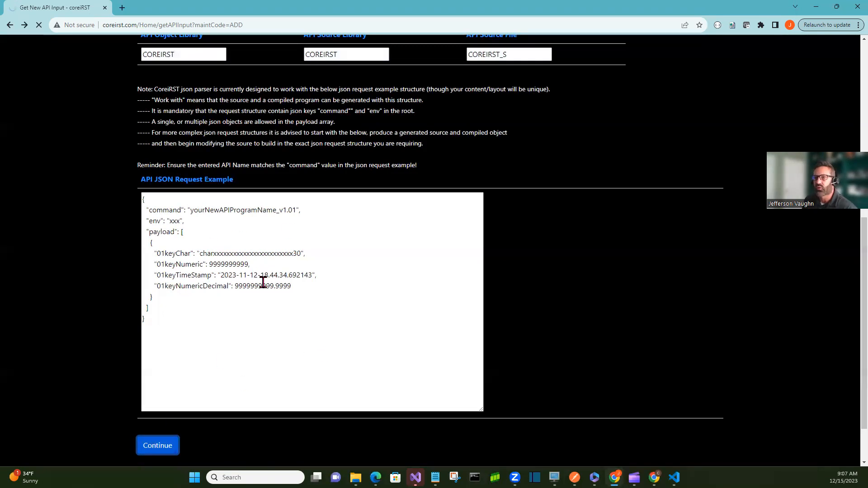
Set 01keyChar's data length to 70 and mark 01keyChar and 01keyNumeric as required from the consumer
scroll(403, 298, down, 5)
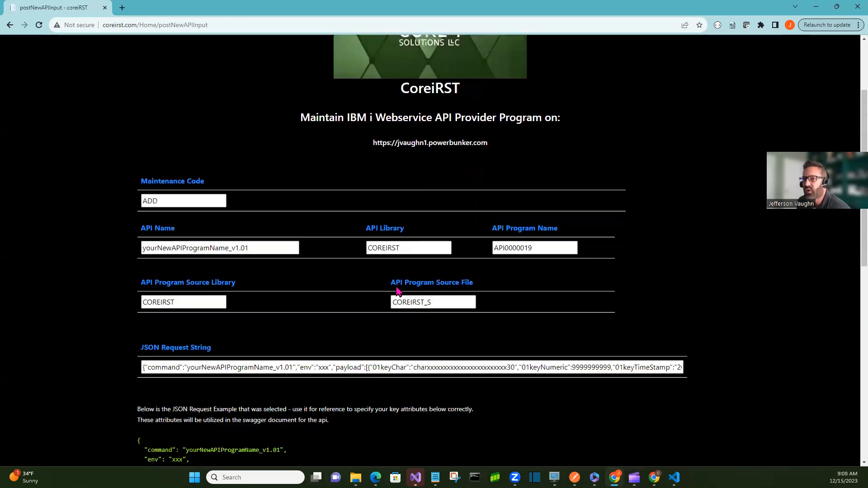
scroll(315, 283, down, 2)
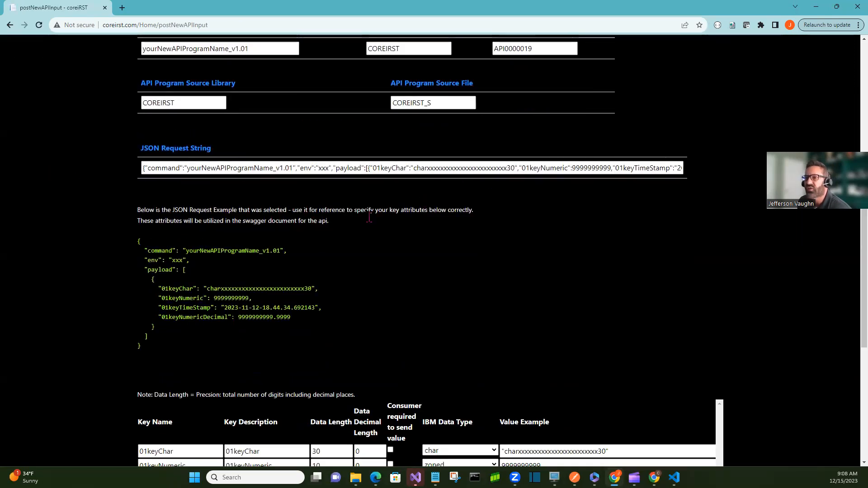
scroll(273, 243, down, 1)
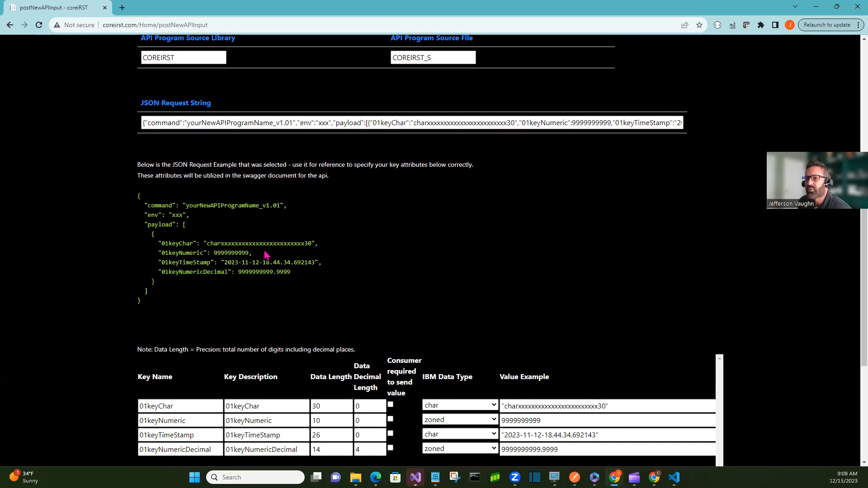
scroll(271, 253, down, 2)
scroll(280, 249, down, 1)
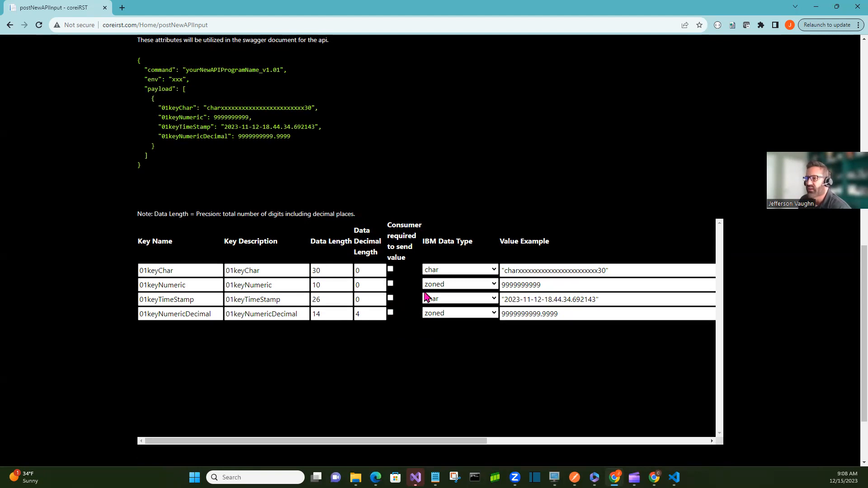
double_click(332, 270)
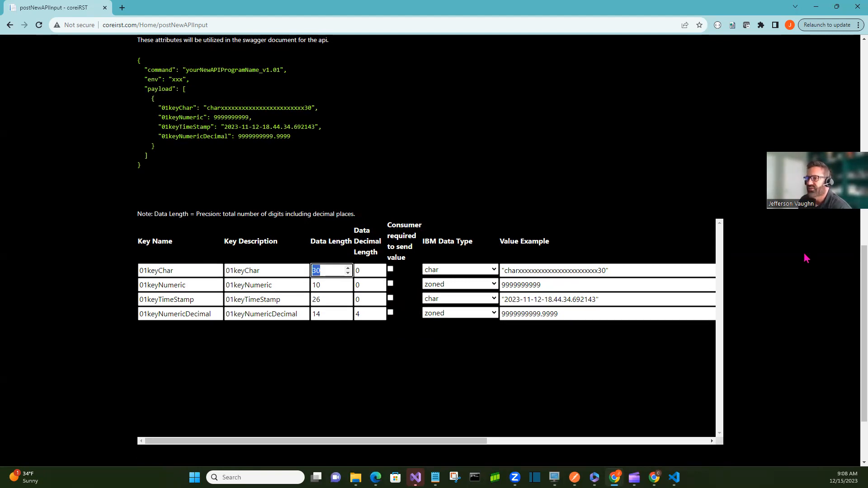
text(70)
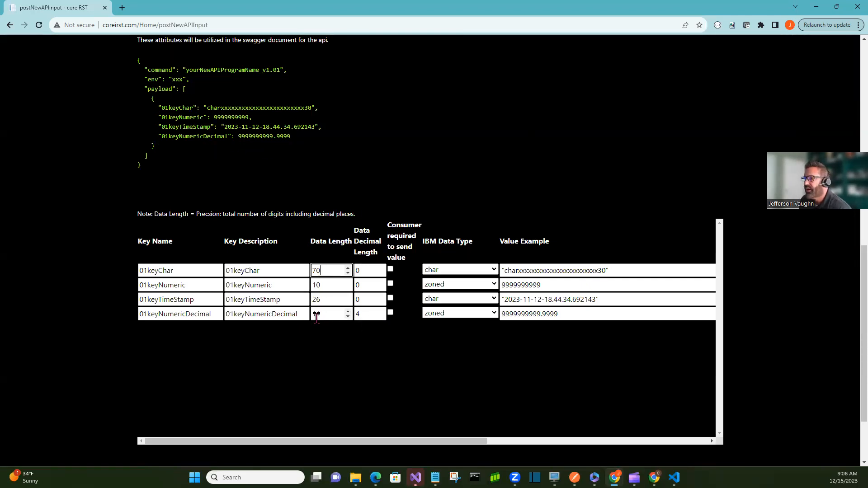
click(390, 269)
click(390, 284)
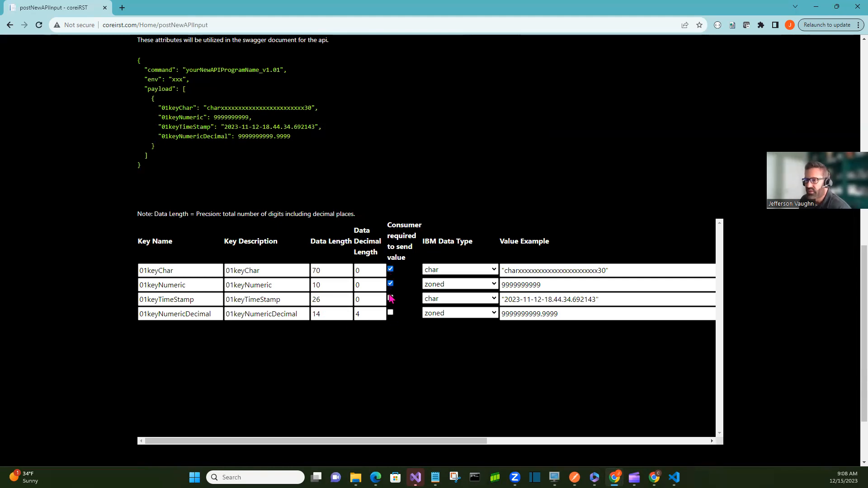
Mark 01keyTimeStamp and 01keyNumericDecimal as required from the consumer, reviewing the data type choices and Enum Values column
click(391, 298)
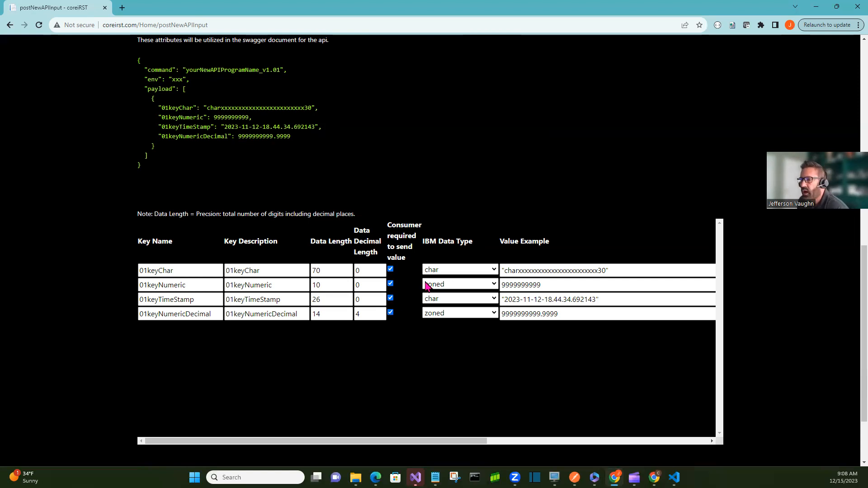
click(494, 314)
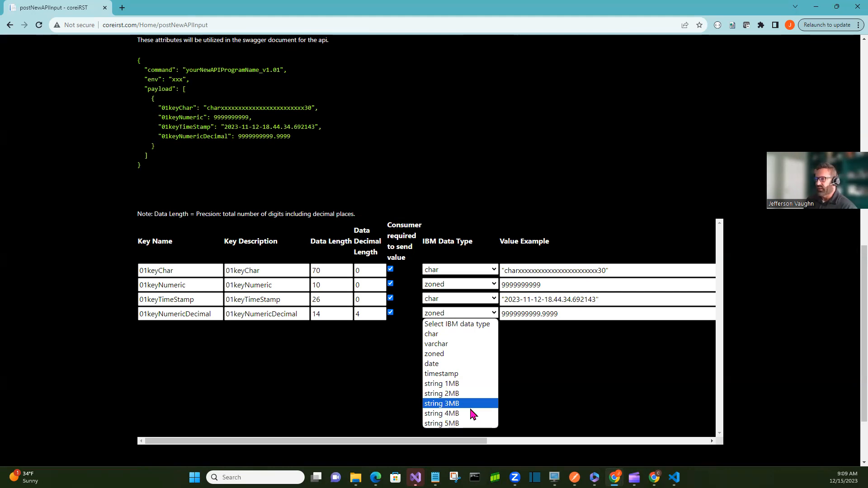
click(545, 371)
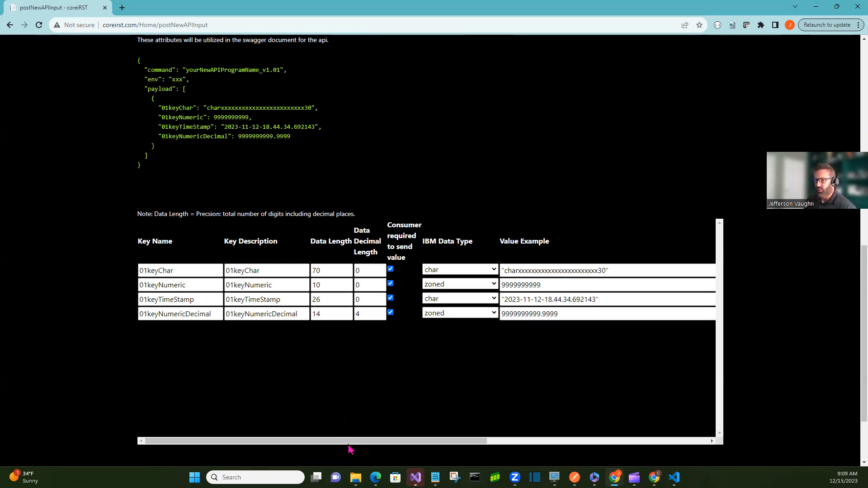
drag(351, 441, 562, 455)
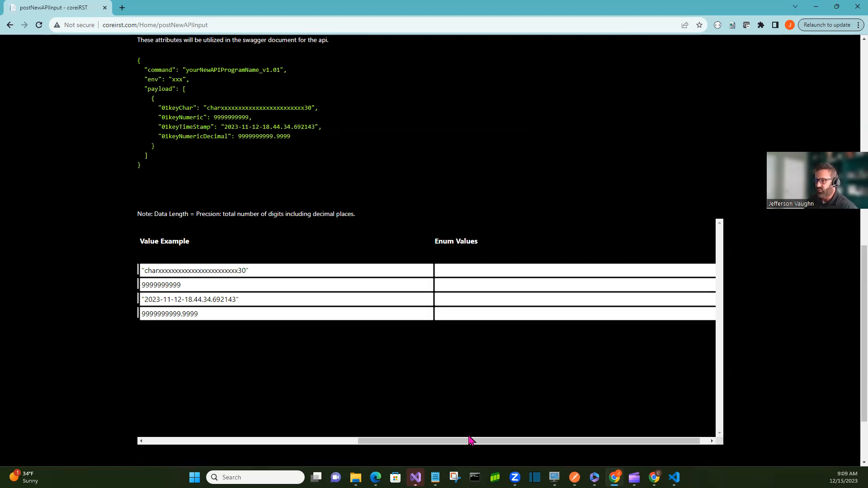
drag(564, 442, 339, 424)
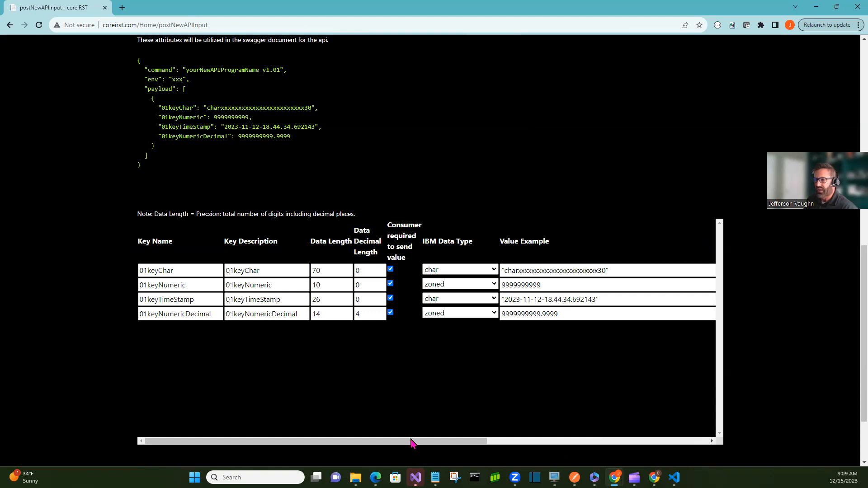
Accept the key attributes to update and create the API program
scroll(392, 379, down, 2)
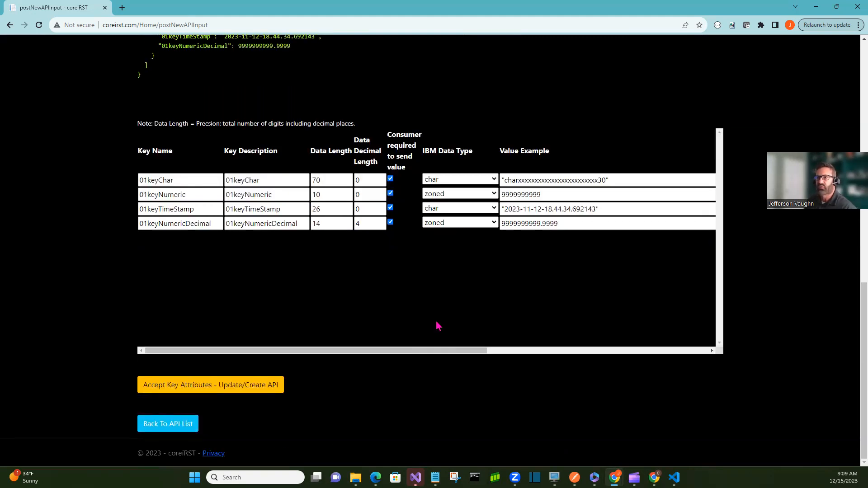
click(209, 390)
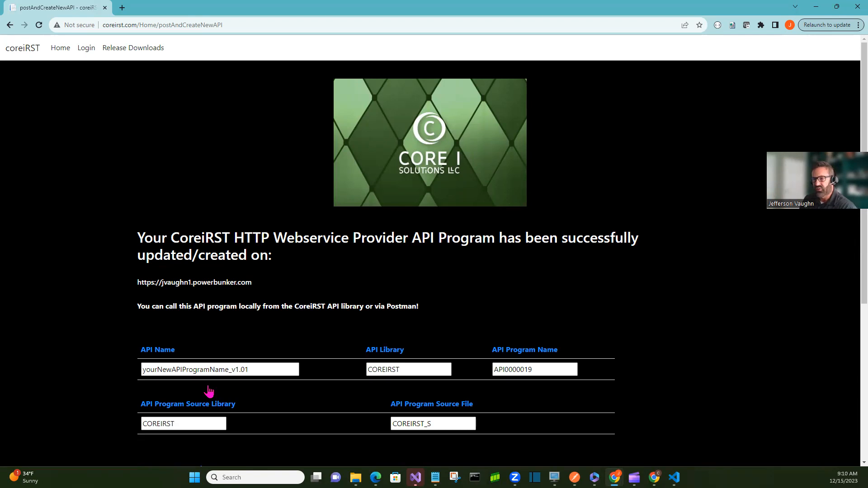
Review the created program details and return to the API list
scroll(354, 310, down, 5)
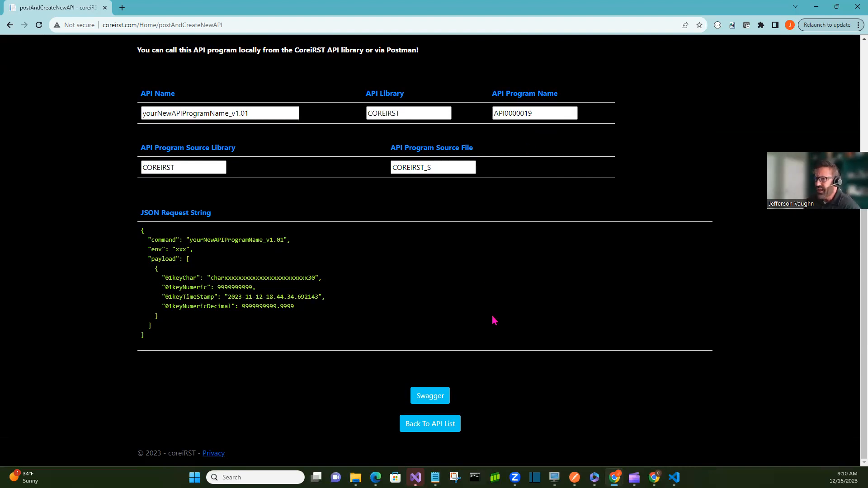
click(437, 423)
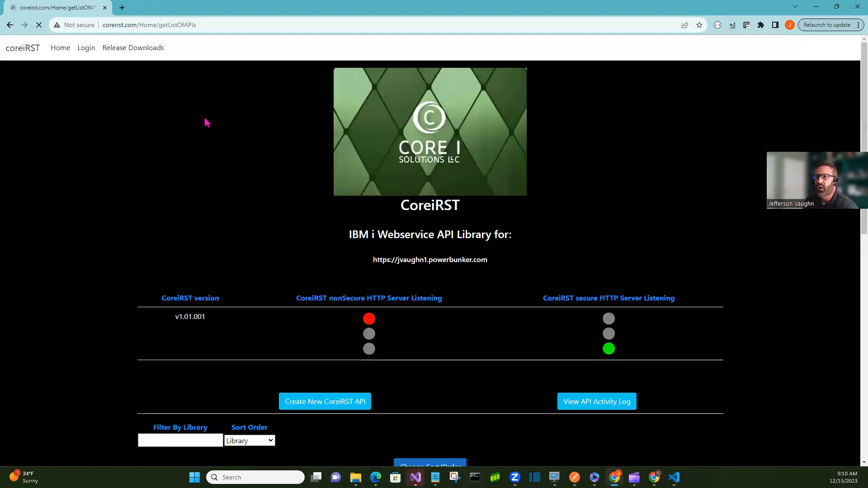
Open the test page for yourNewAPIProgramName_v1.01 in the API list
scroll(301, 225, down, 3)
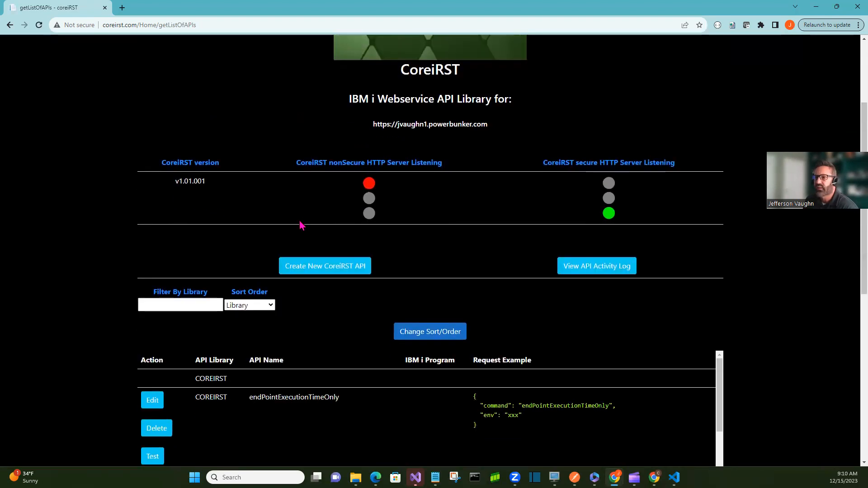
scroll(300, 226, down, 8)
scroll(503, 289, down, 5)
scroll(503, 290, down, 15)
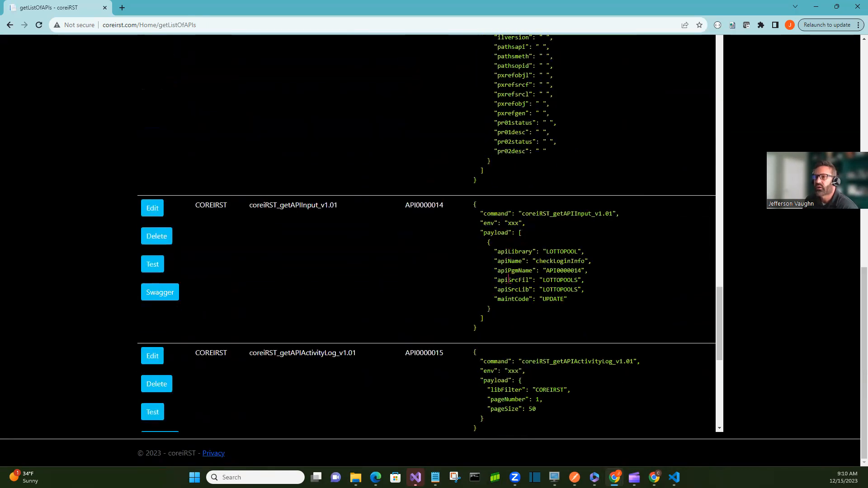
scroll(508, 280, down, 10)
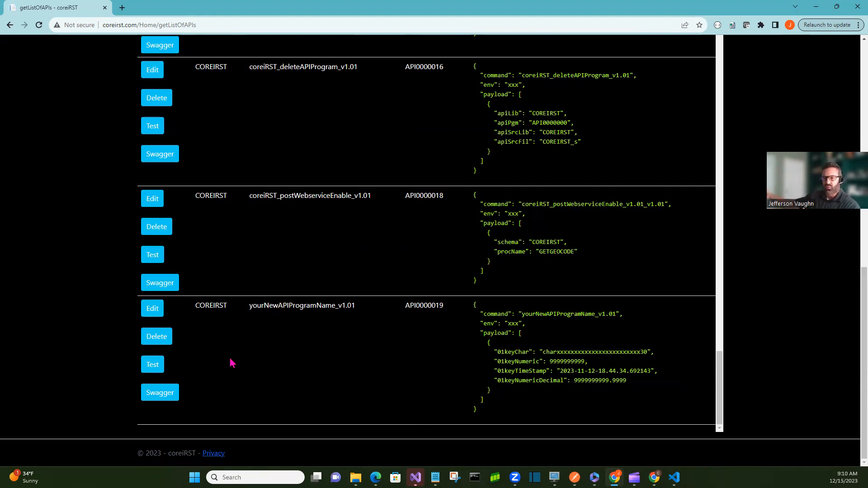
click(149, 365)
Replace the 01keyChar example value with a sample first name and consume the API with the modified request
scroll(314, 291, down, 5)
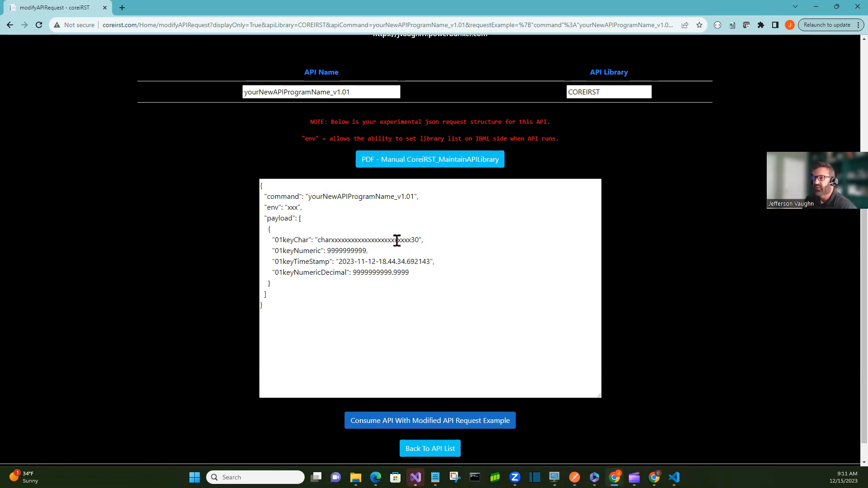
drag(414, 239, 331, 238)
double_click(331, 238)
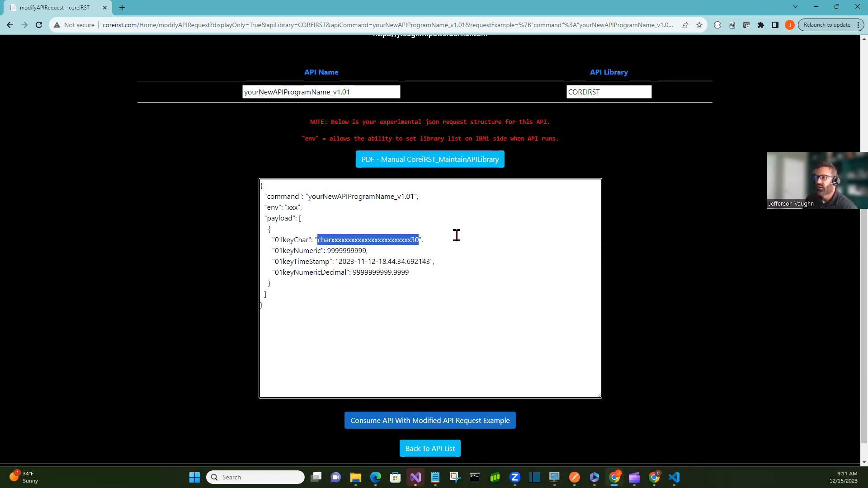
text(Jay)
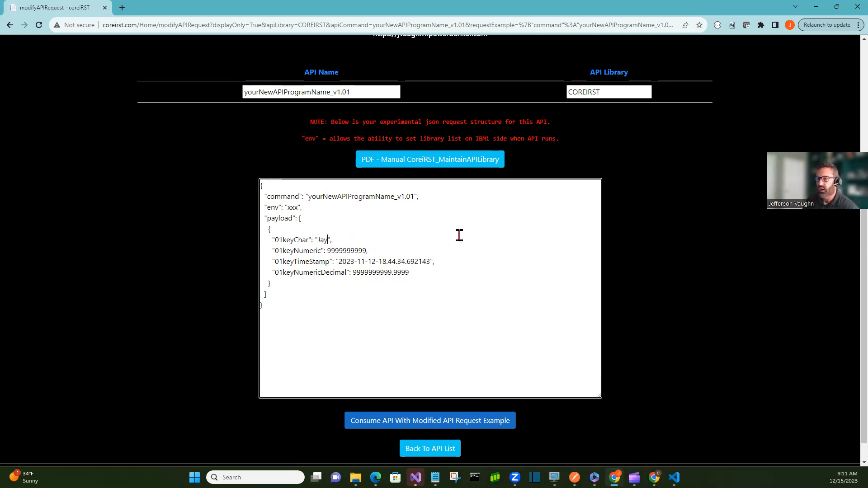
click(458, 421)
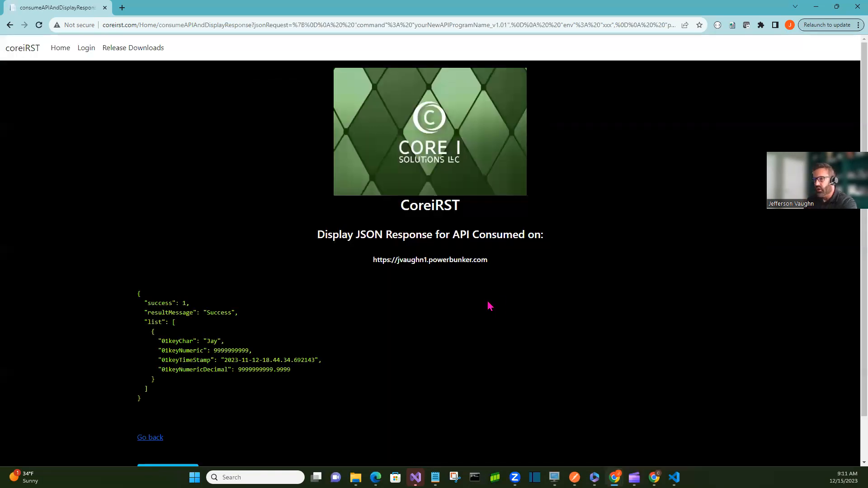
Go back to the request form and consume the API again with the same request
scroll(195, 271, down, 1)
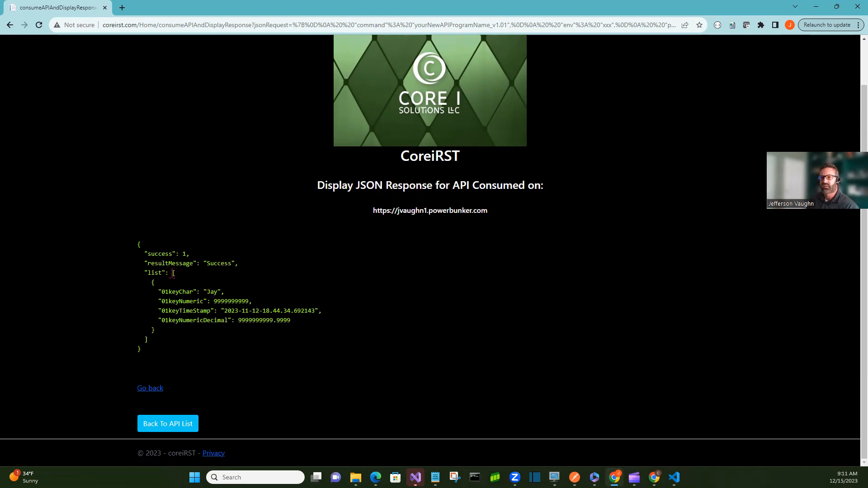
click(153, 390)
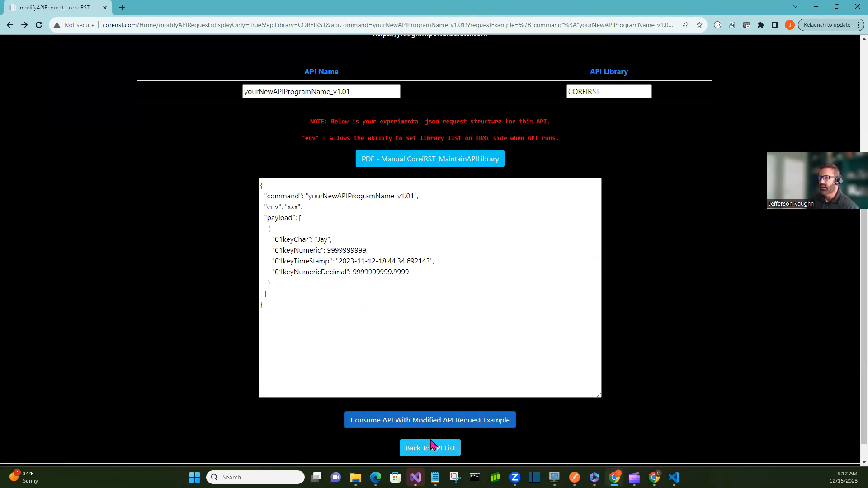
click(430, 421)
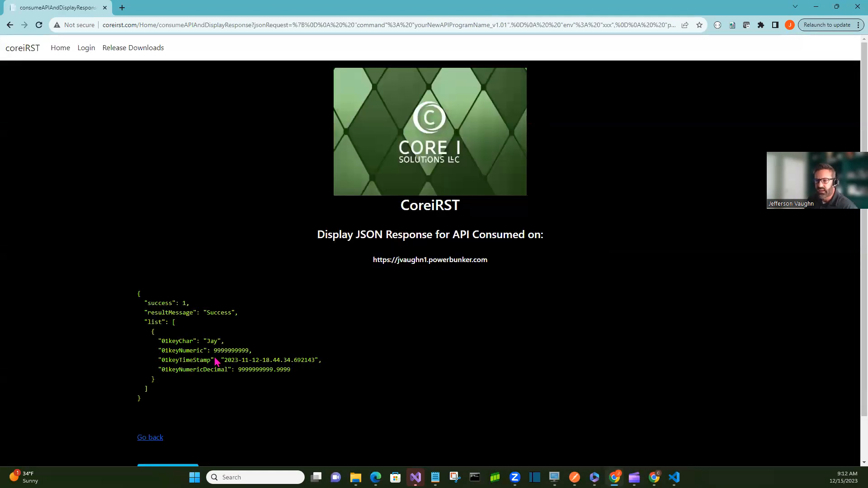
Return to the API list and open the Swagger generator for yourNewAPIProgramName_v1.01
scroll(212, 407, down, 1)
click(183, 425)
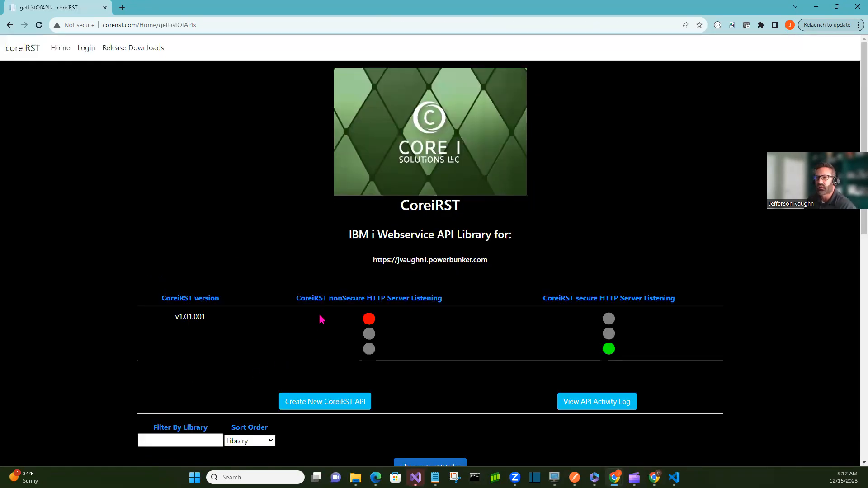
scroll(334, 314, down, 2)
scroll(335, 313, down, 20)
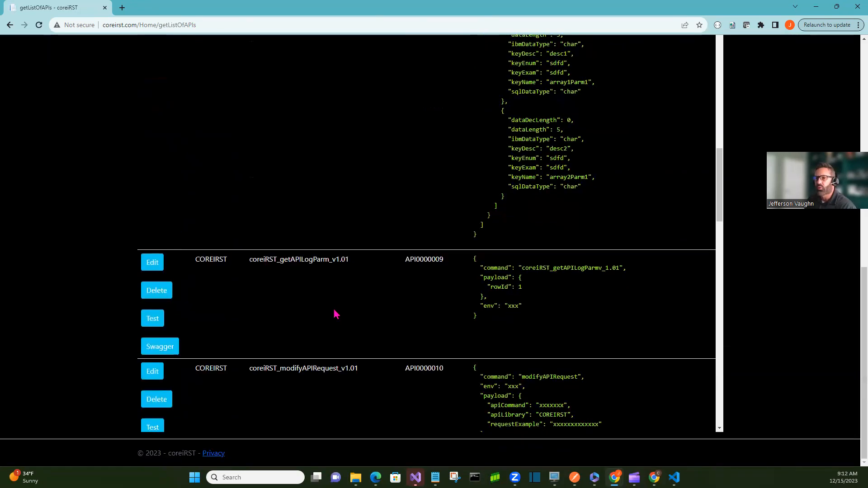
scroll(332, 322, down, 15)
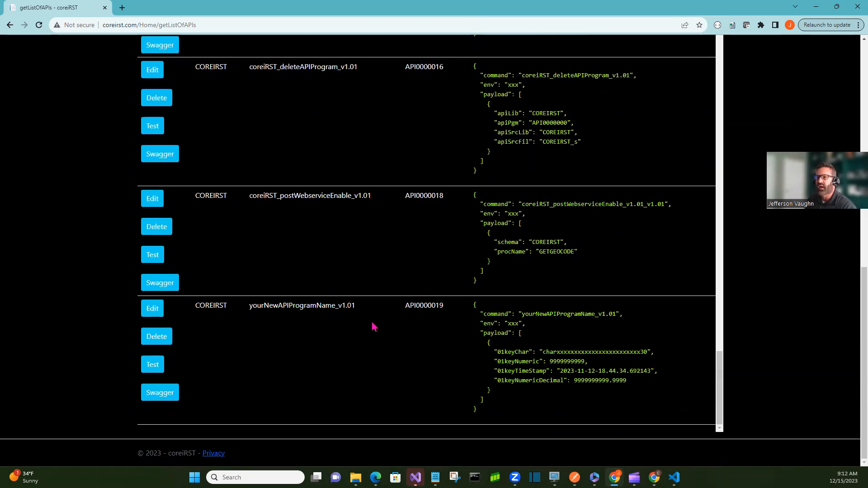
click(156, 396)
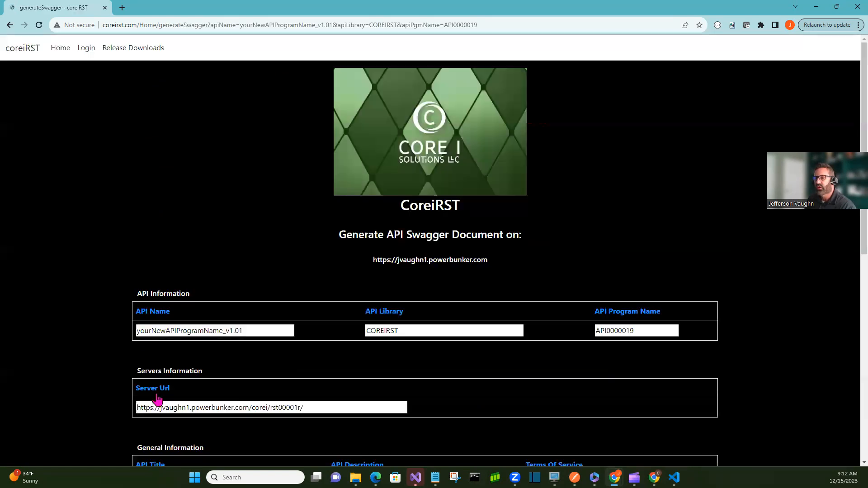
Set the API Description to "our new demo api that returns the request"
scroll(138, 112, down, 5)
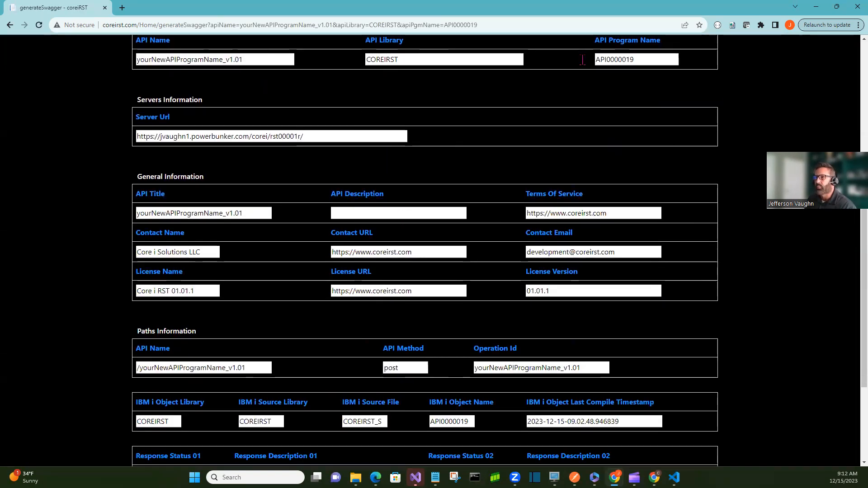
click(421, 213)
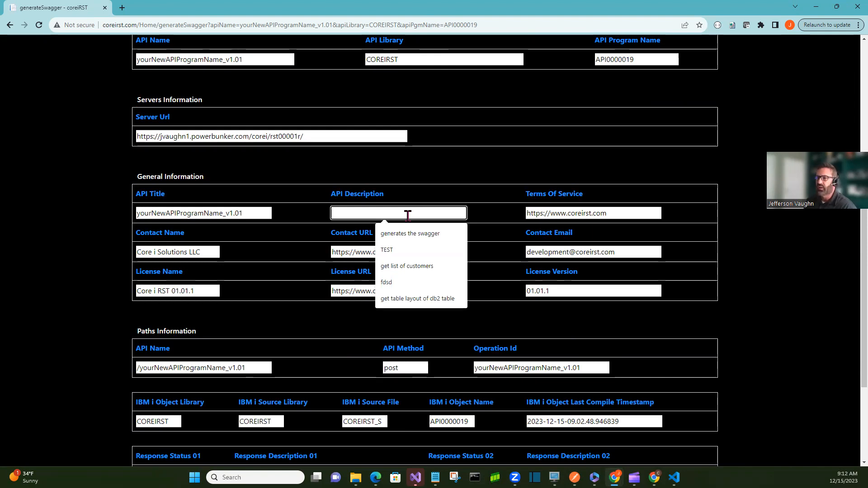
scroll(351, 351, down, 3)
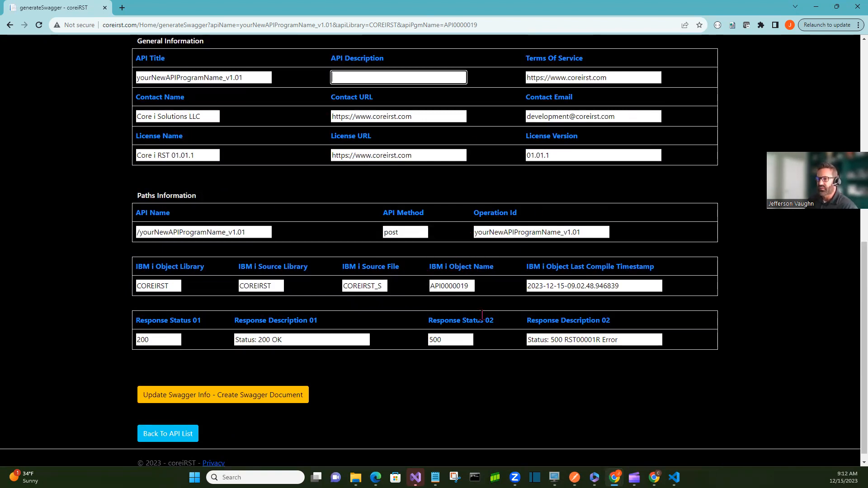
scroll(492, 320, up, 1)
scroll(431, 269, up, 3)
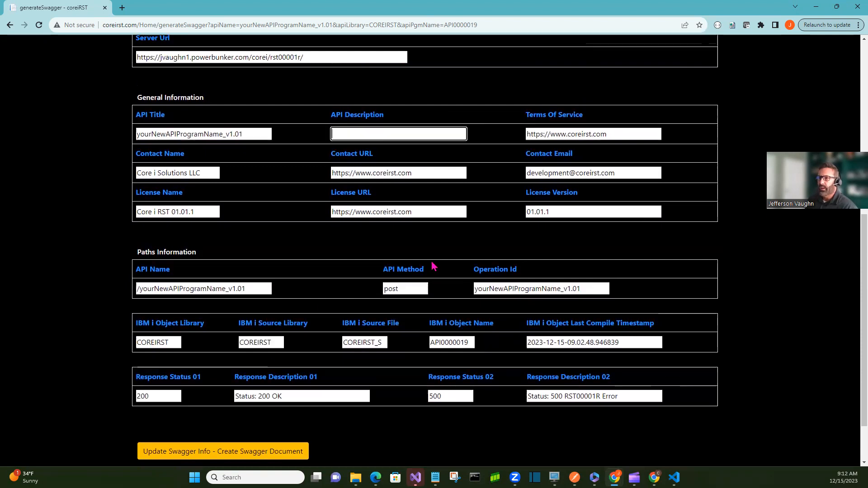
click(362, 258)
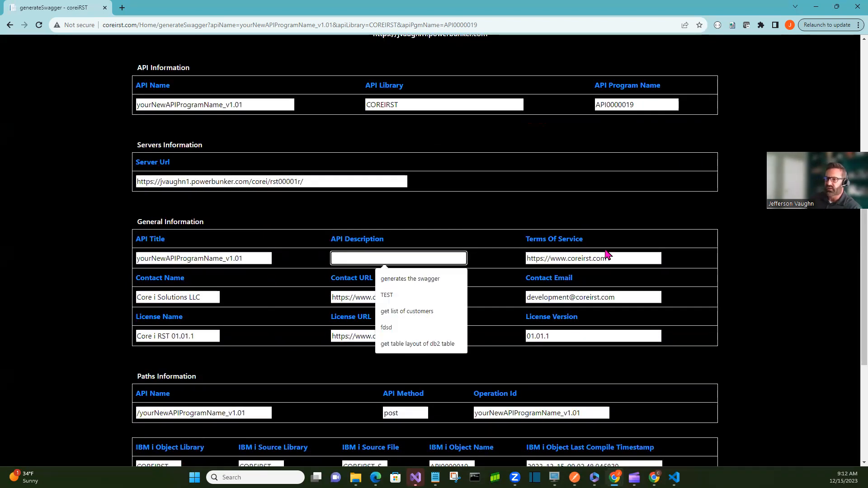
text(out ne)
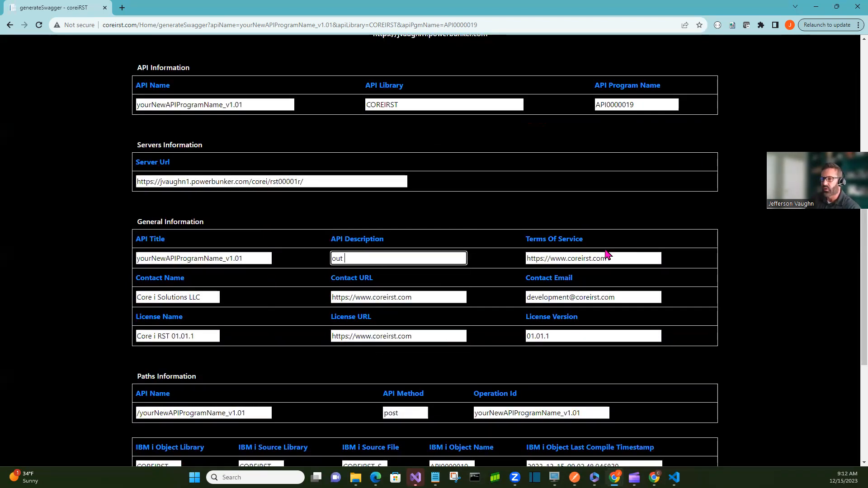
key(BackSpace)
key(BackSpace)
key(BackSpace)
key(BackSpace)
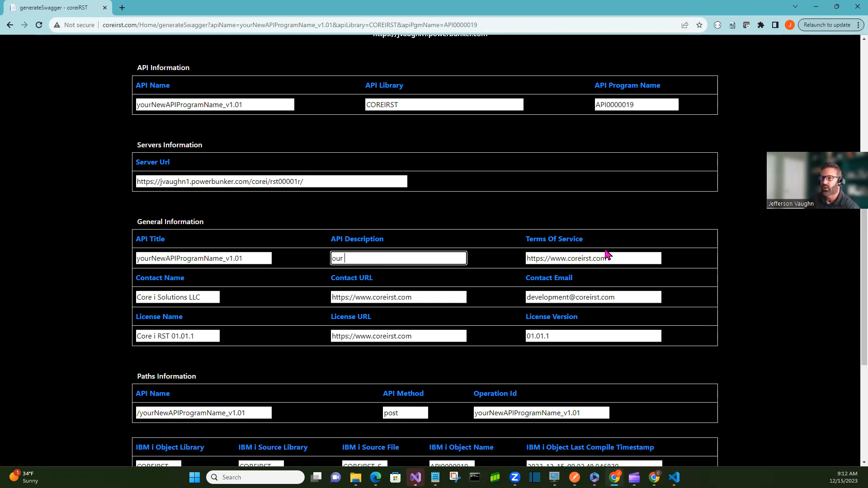
text(r new demo api that ret)
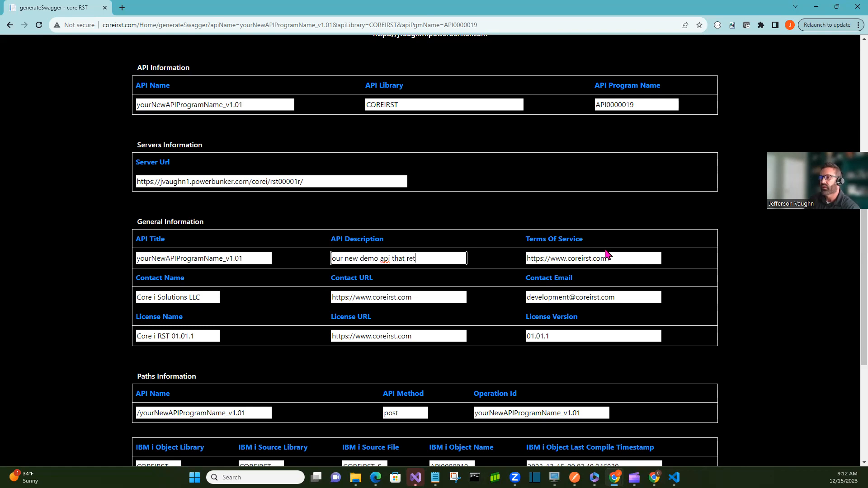
text(urns the request)
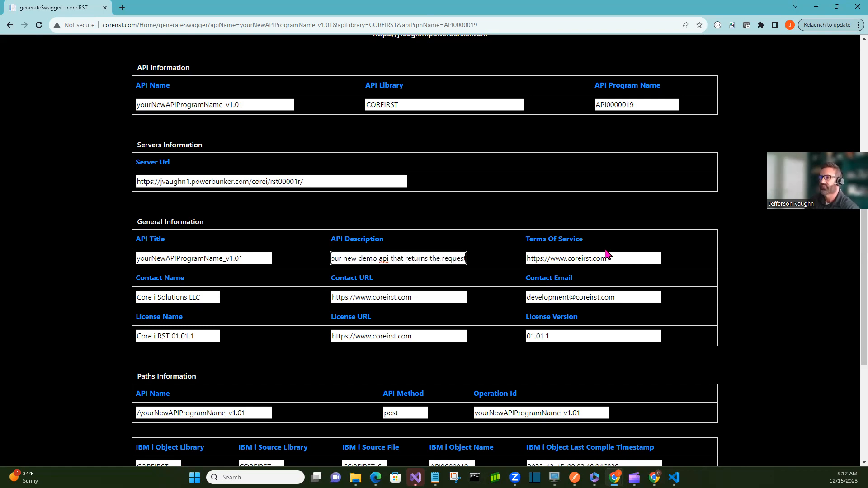
Update the Swagger info and create the Swagger document, then review it
scroll(484, 246, down, 4)
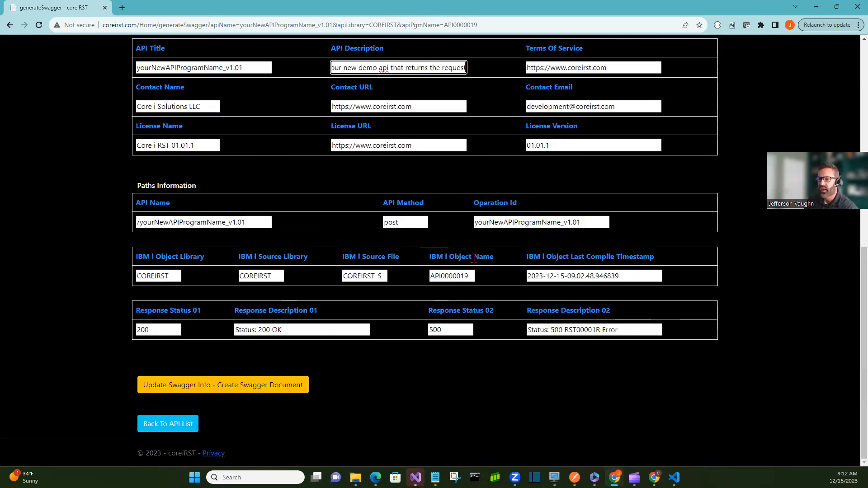
click(222, 391)
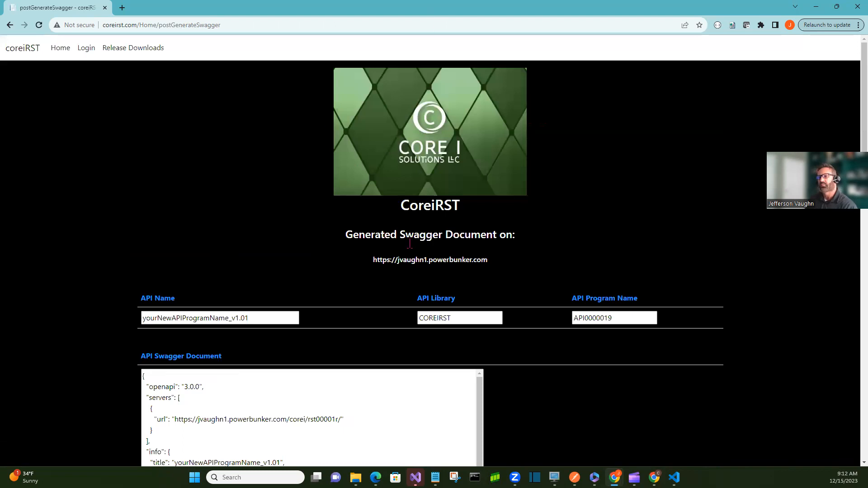
scroll(535, 255, down, 3)
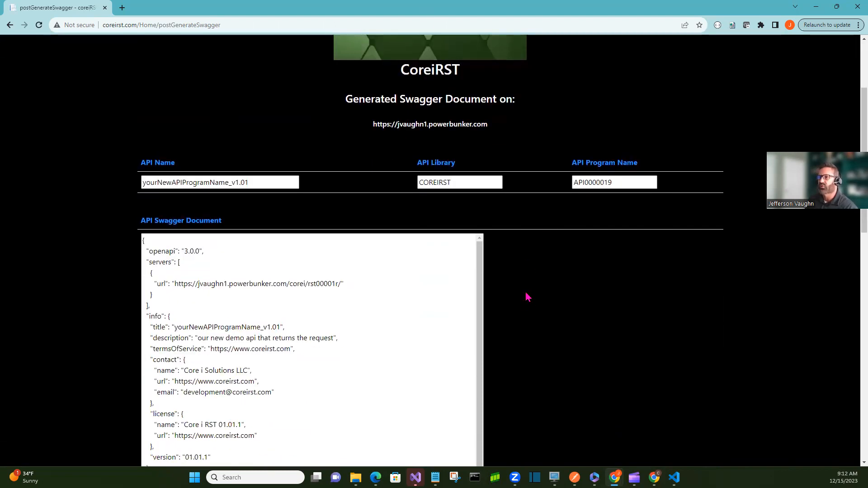
Scroll through the generated Swagger document to examine its servers, info, paths and components sections
scroll(515, 314, down, 3)
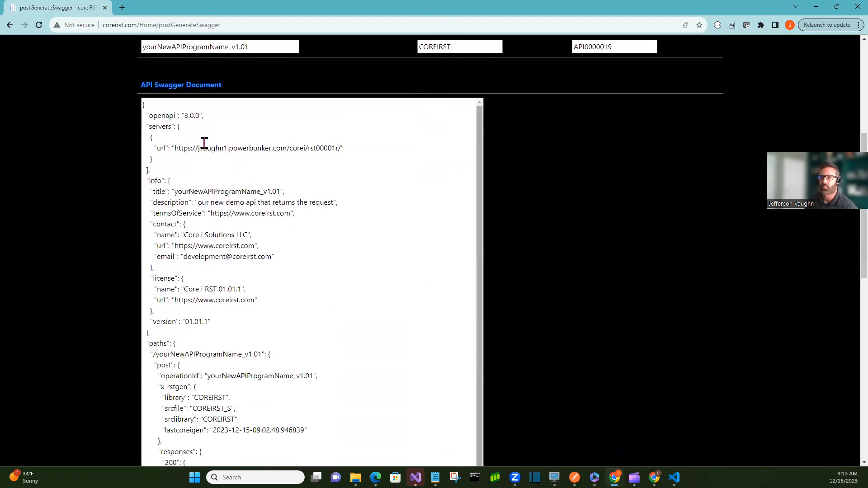
scroll(393, 299, down, 2)
scroll(392, 298, down, 15)
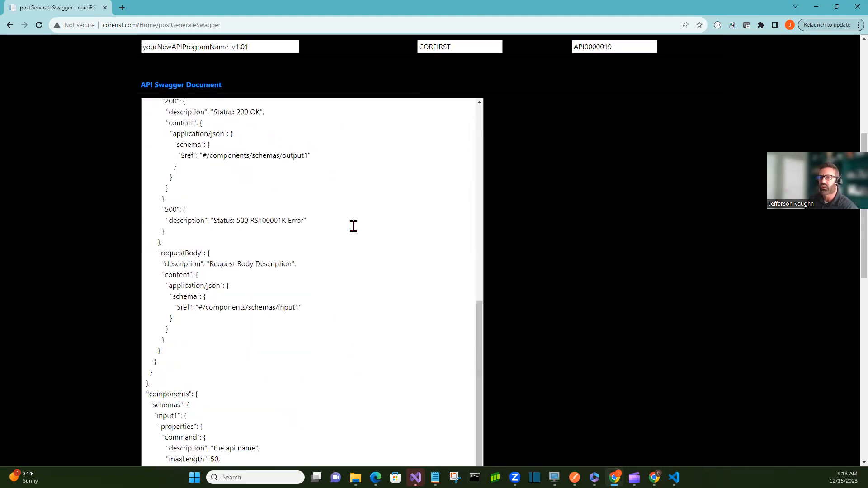
scroll(348, 289, down, 5)
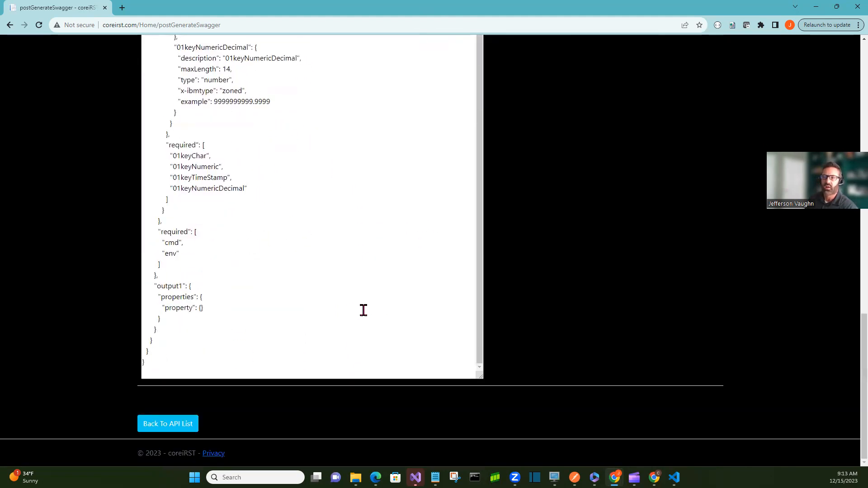
scroll(364, 310, up, 1)
scroll(364, 310, up, 15)
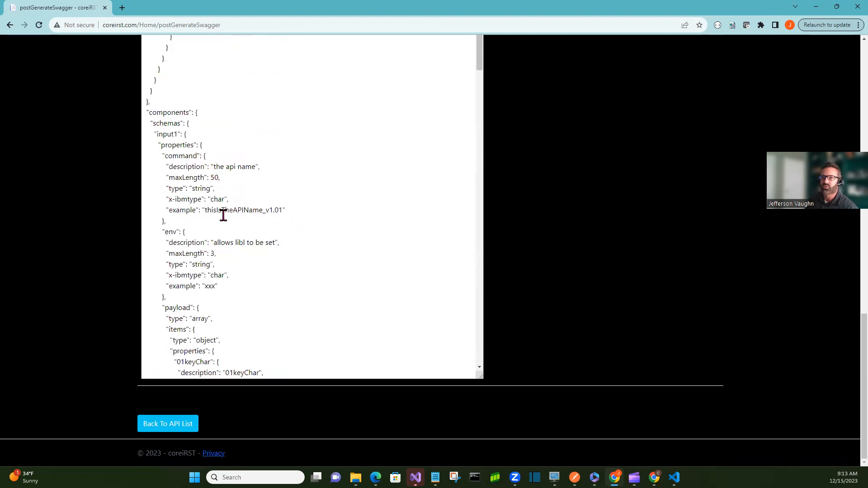
scroll(410, 227, up, 10)
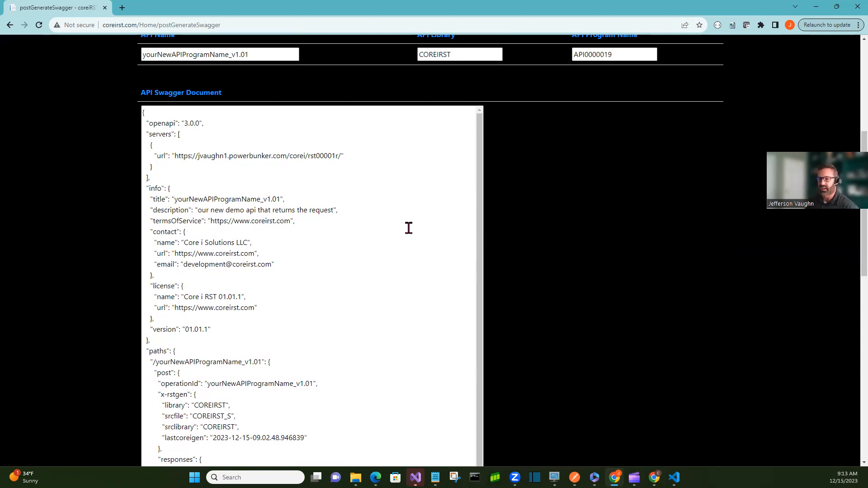
scroll(461, 199, down, 15)
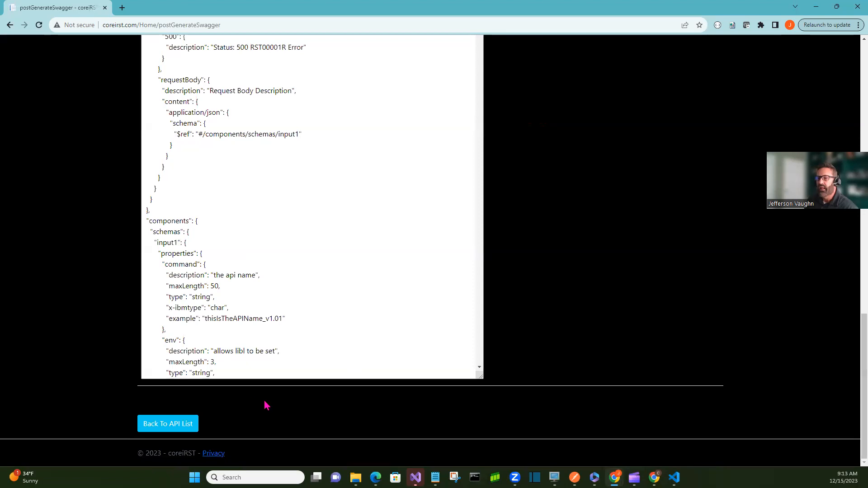
Go back to the API list and switch to the IBM i 5250 terminal session
click(170, 422)
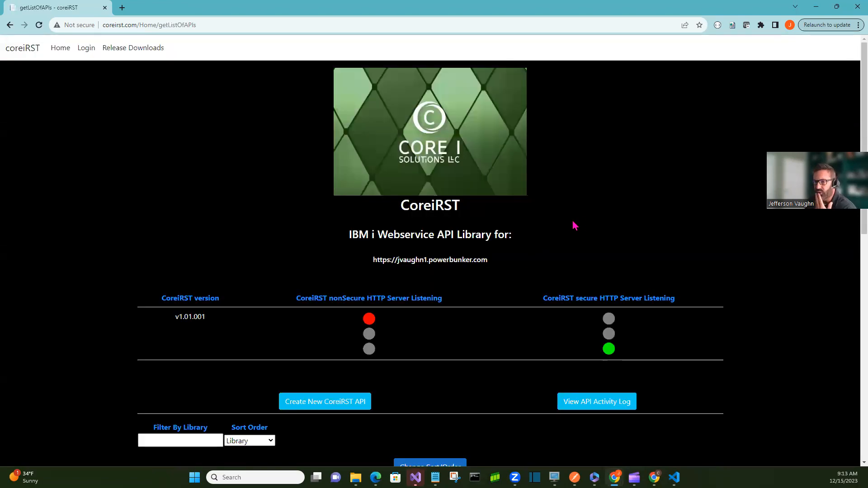
scroll(578, 224, down, 5)
scroll(579, 225, down, 1)
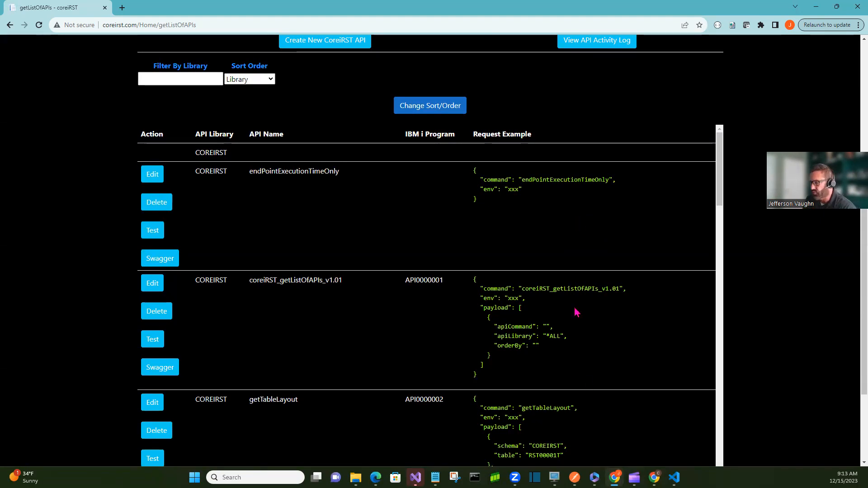
click(554, 477)
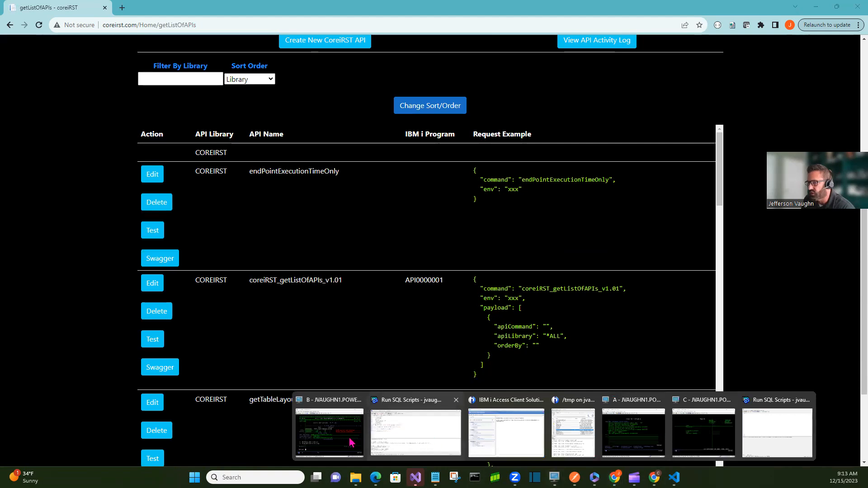
click(349, 442)
Try to run the wrkmbrdpm command from the IBM i main menu
key(F3)
text(wrkmbrdpm)
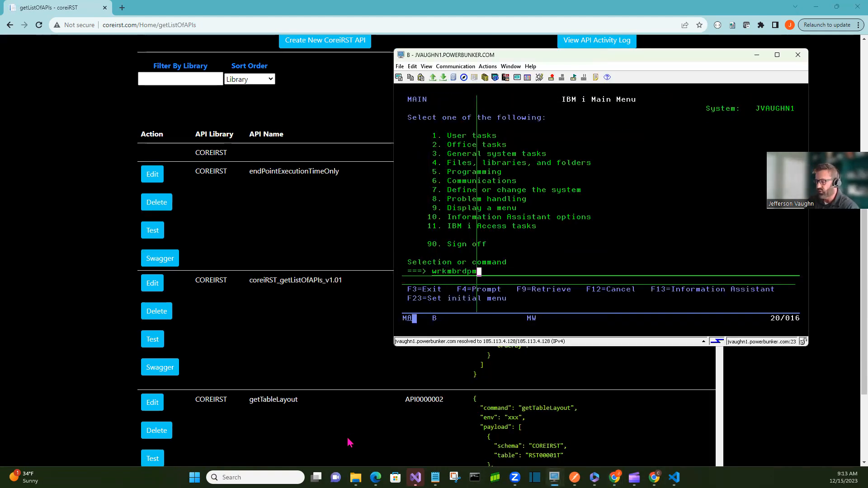
key(Return)
key(Right)
key(Right)
key(Right)
key(Right)
key(Right)
key(Right)
key(Right)
key(Right)
key(Right)
key(Right)
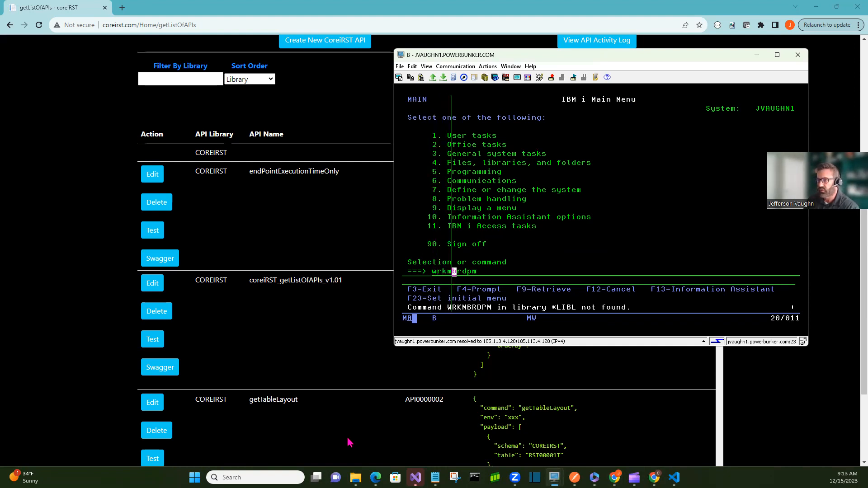
key(Return)
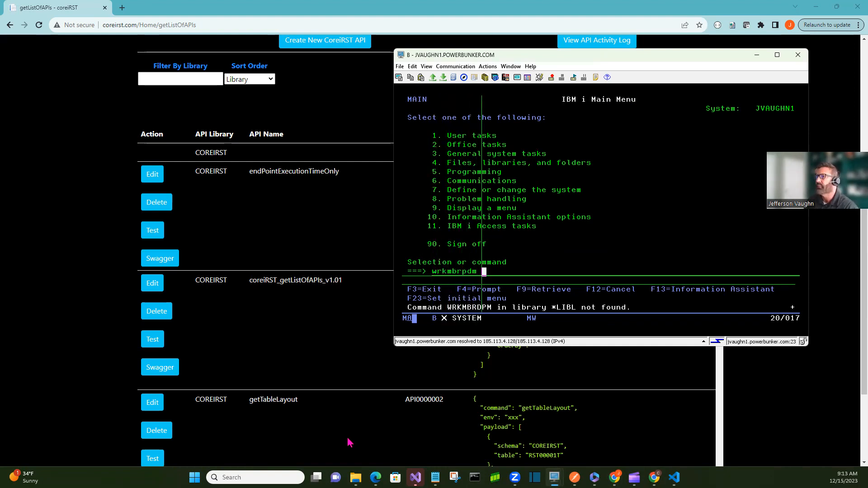
Open Work with Members Using PDM for source file COREIRST_S in library COREIRST
key(Up)
key(Up)
key(Up)
key(Up)
key(Page_Down)
key(Page_Up)
key(Page_Down)
key(Up)
key(Up)
key(Up)
key(Up)
key(Up)
key(Up)
key(Up)
key(Up)
key(Right)
key(Right)
key(Right)
key(Right)
key(Right)
key(Right)
key(Right)
key(Right)
key(Right)
key(Right)
key(Right)
key(Right)
key(Right)
key(Right)
key(Right)
key(Right)
key(Right)
key(Right)
key(Right)
key(Right)
key(Right)
key(Right)
key(Right)
key(Right)
key(Right)
key(Right)
key(Down)
text(rst)
key(Return)
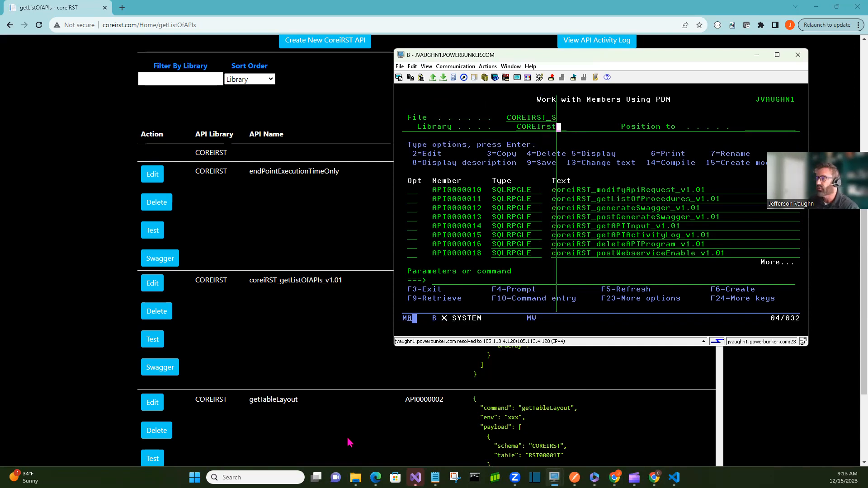
Open member API0000019 for editing with option 2
key(Down)
key(Down)
key(Down)
key(Down)
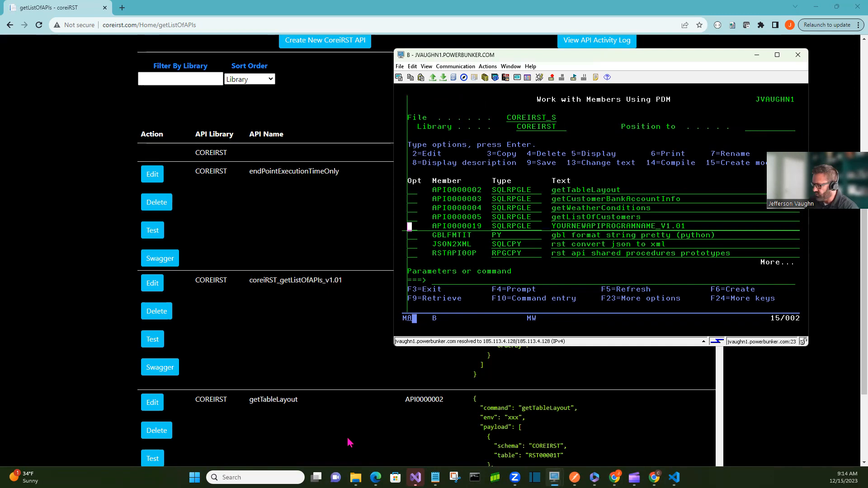
text(2)
key(Return)
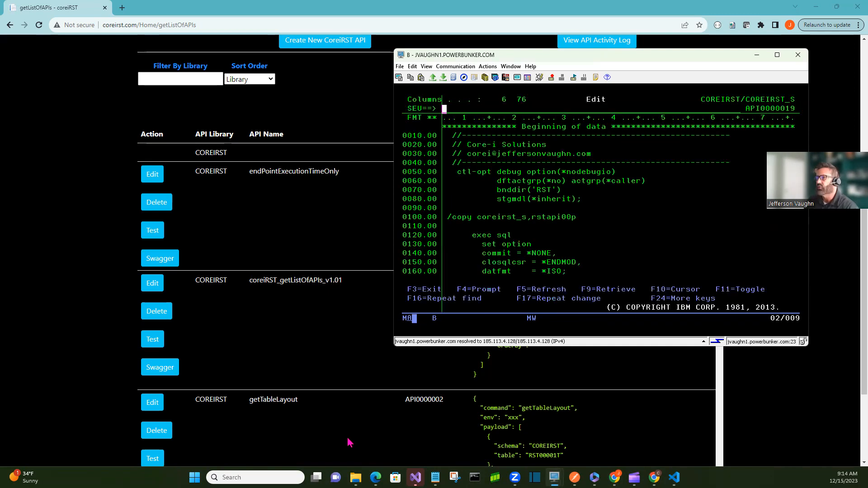
Page through the source to the ds_inputParms data structure and highlight its JSON key fields
key(Page_Down)
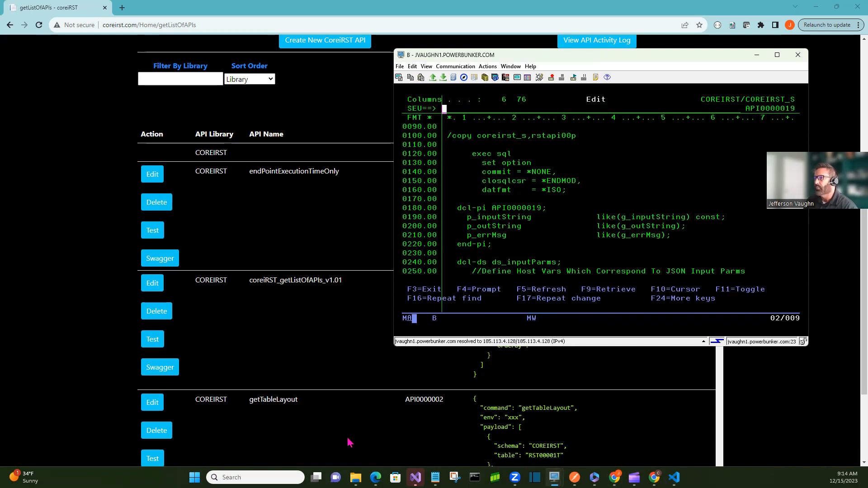
key(Page_Down)
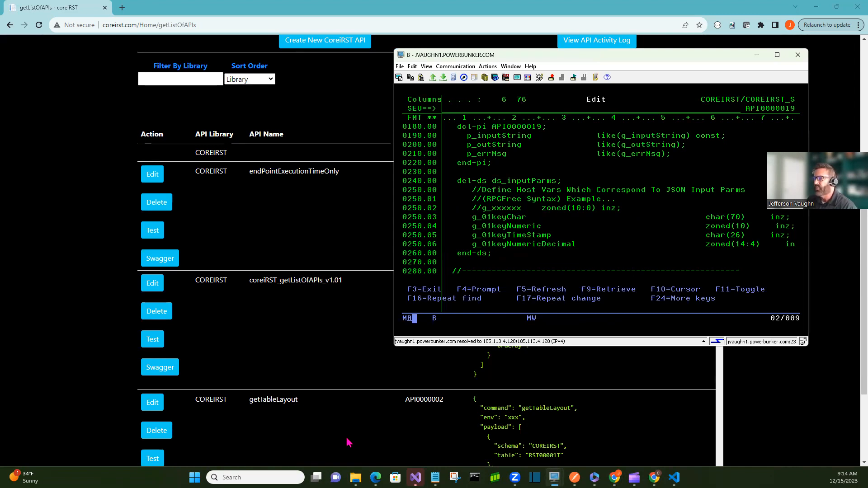
drag(477, 216, 741, 247)
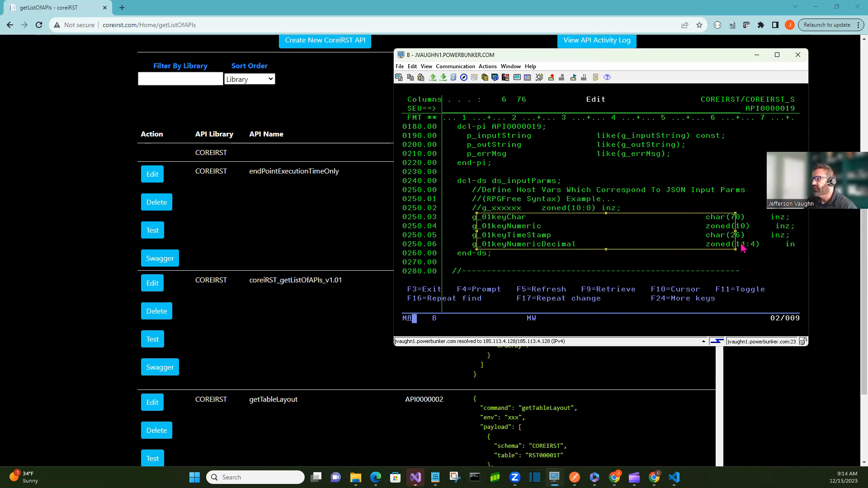
click(672, 262)
click(622, 246)
Page through the source to examine the json_table cursor defining the JSON input parameters
key(Page_Down)
key(Page_Down)
key(Page_Down)
key(Page_Down)
key(Page_Down)
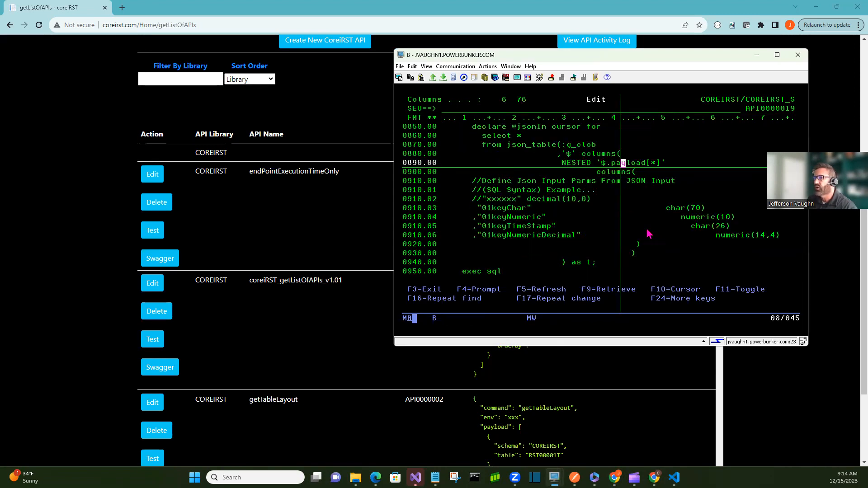
key(Page_Up)
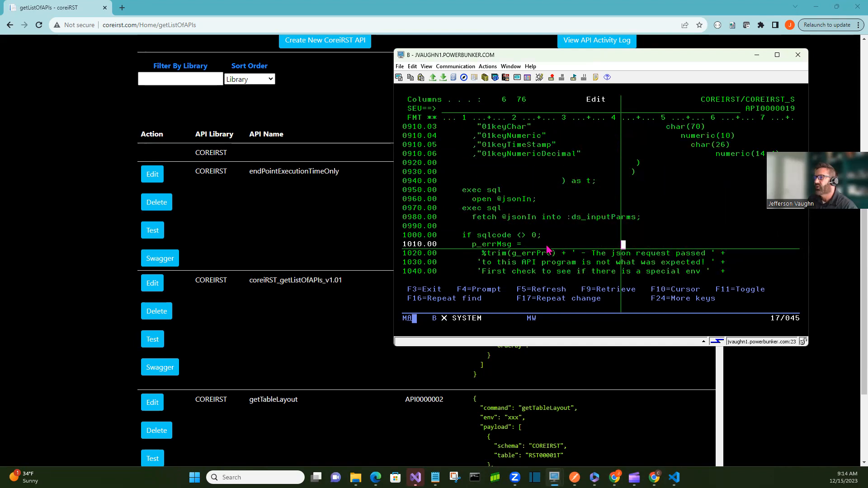
key(Page_Up)
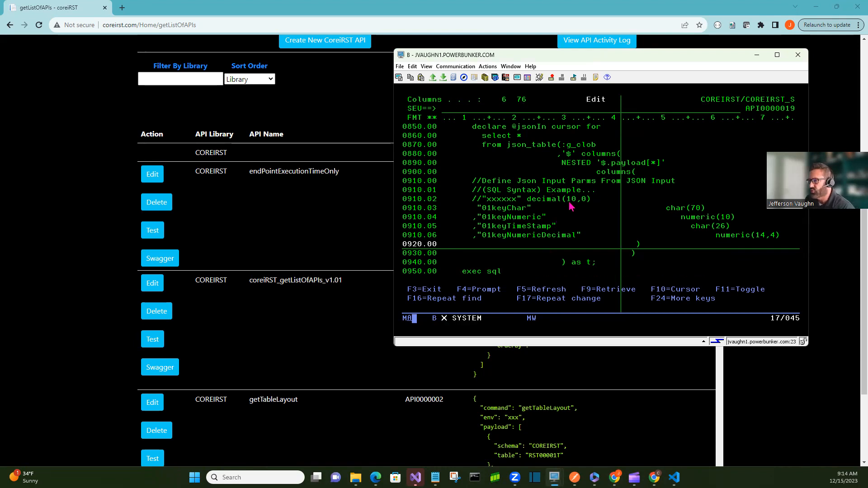
Scroll through the main processing loop and the parmError validation procedure
scroll(571, 205, down, 3)
scroll(542, 222, down, 9)
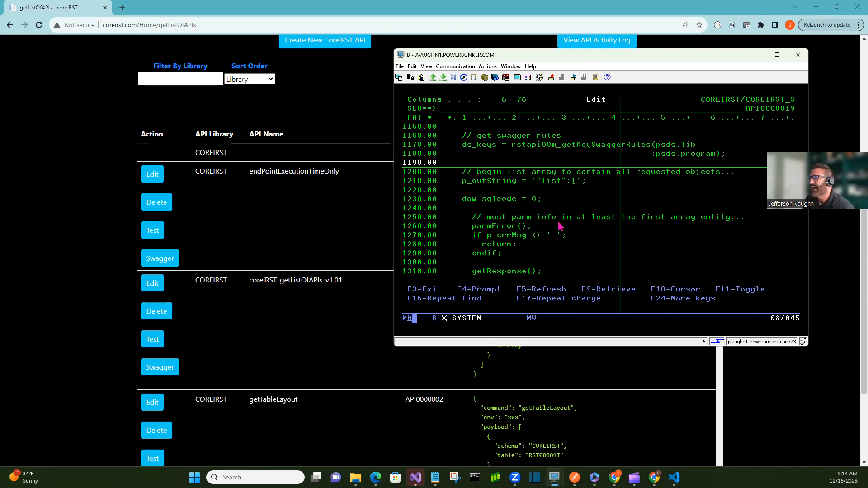
scroll(513, 203, down, 6)
scroll(516, 188, up, 6)
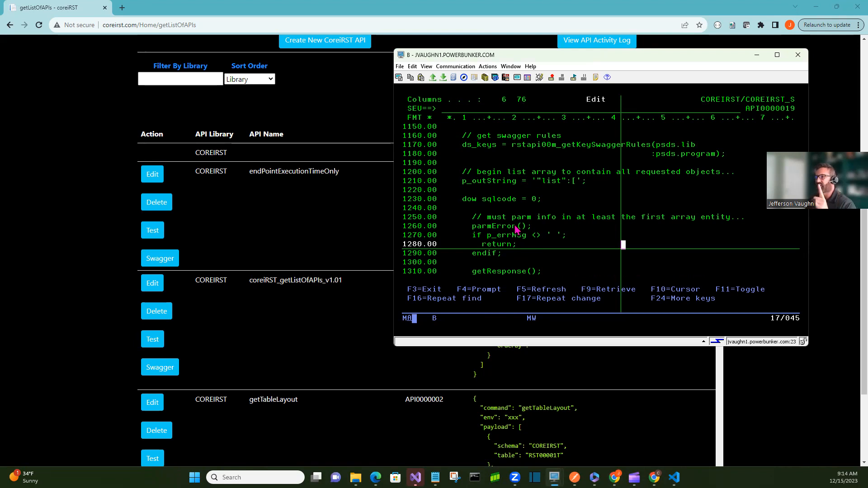
scroll(518, 231, down, 3)
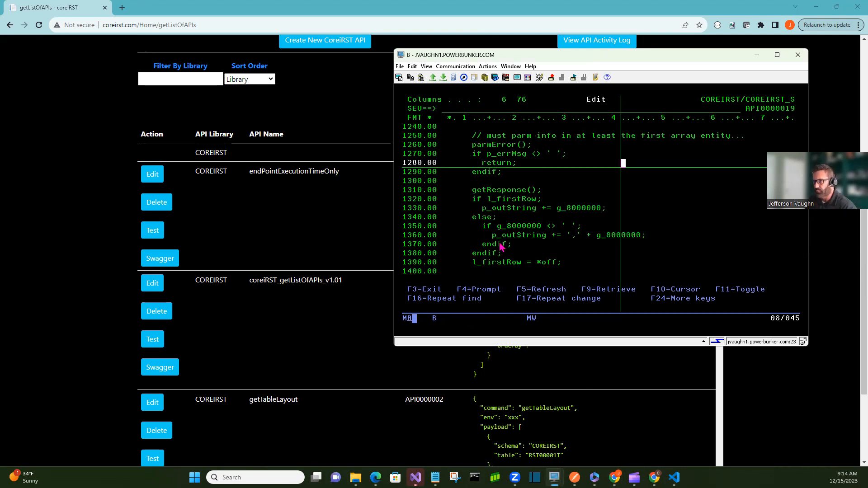
scroll(536, 245, down, 6)
scroll(536, 246, down, 3)
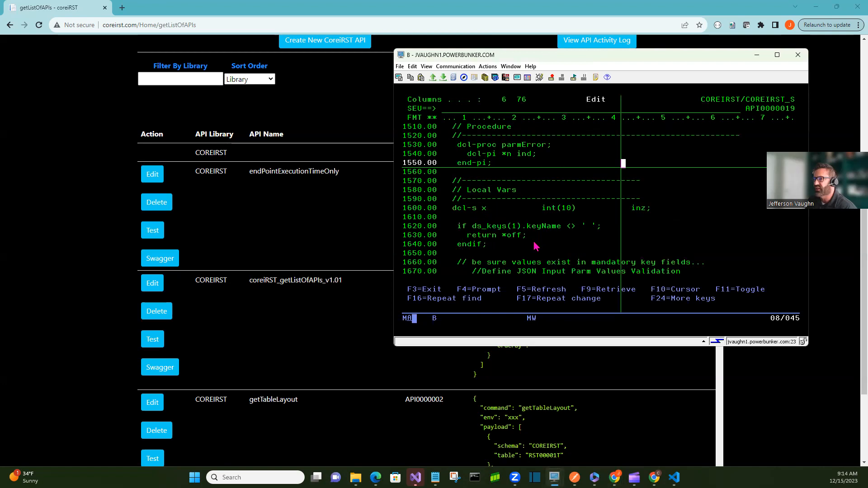
scroll(536, 245, down, 9)
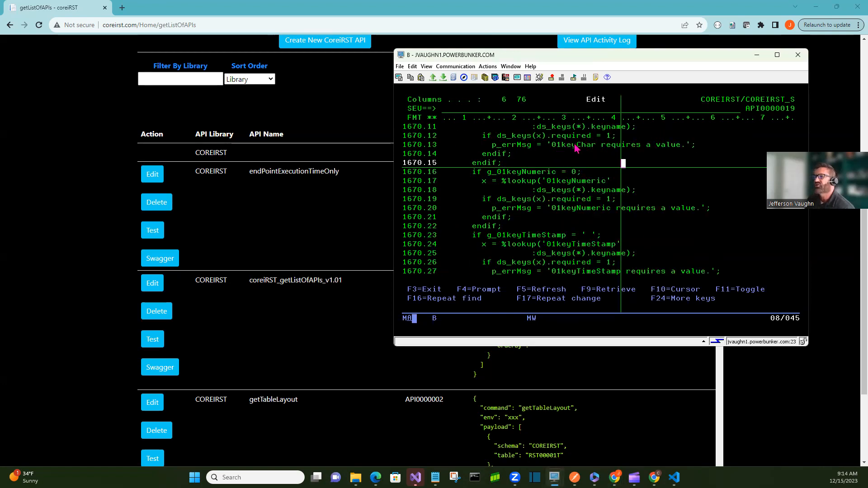
scroll(580, 223, down, 12)
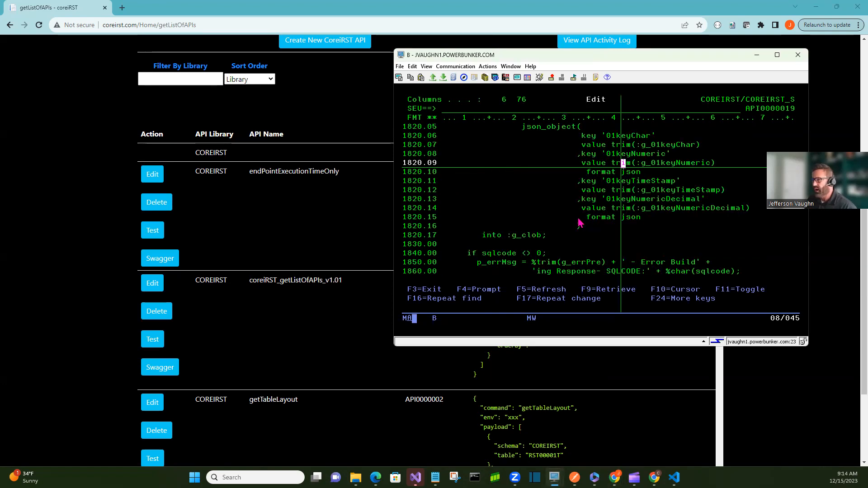
Scroll through the getResponse procedure's JSON output code to the end of the source
scroll(580, 224, up, 3)
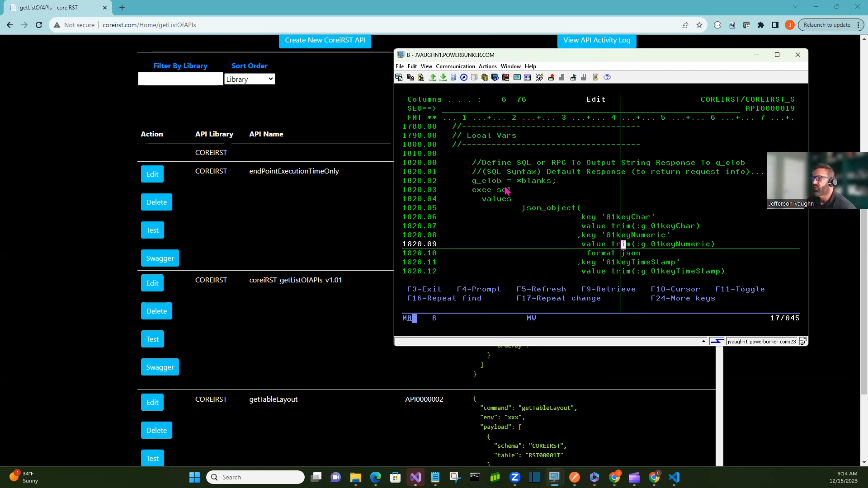
scroll(500, 200, up, 3)
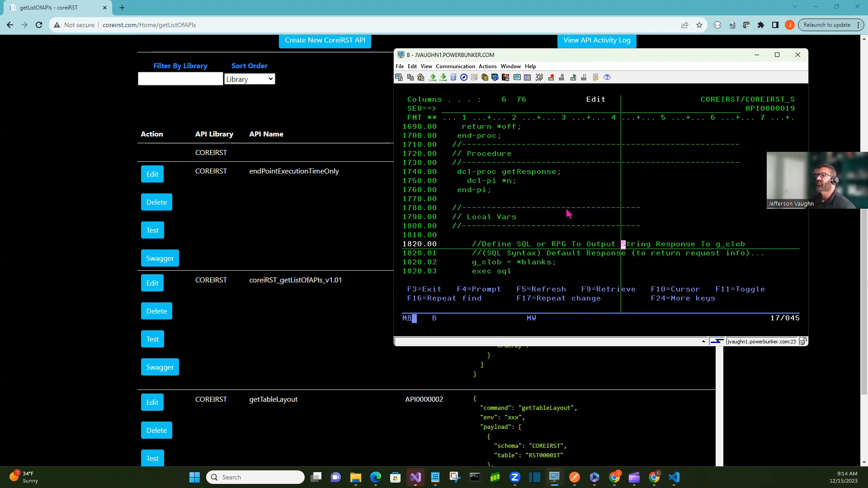
scroll(568, 212, down, 3)
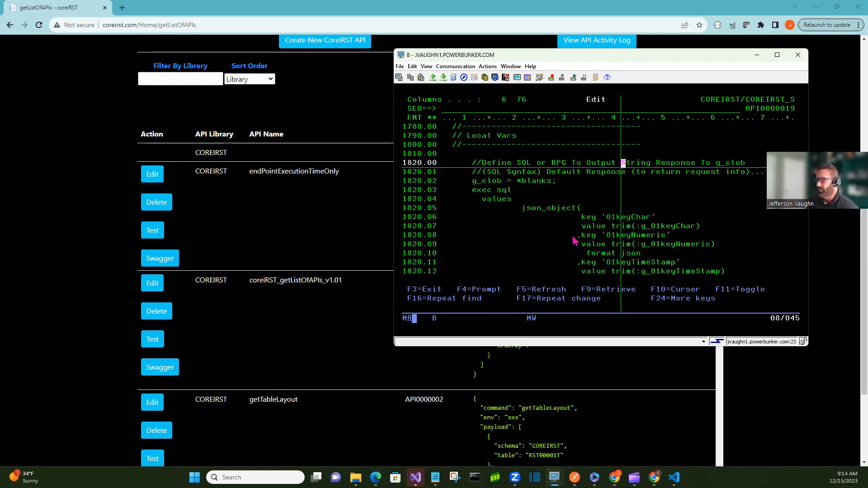
scroll(574, 240, down, 3)
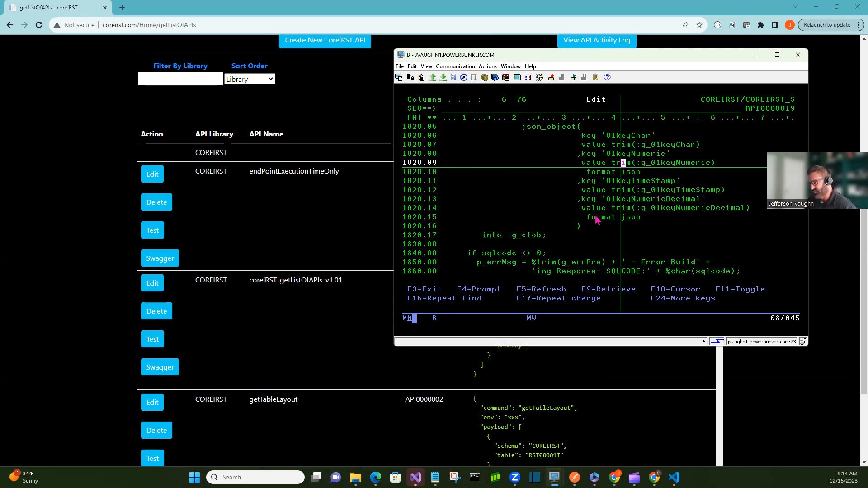
scroll(596, 221, up, 3)
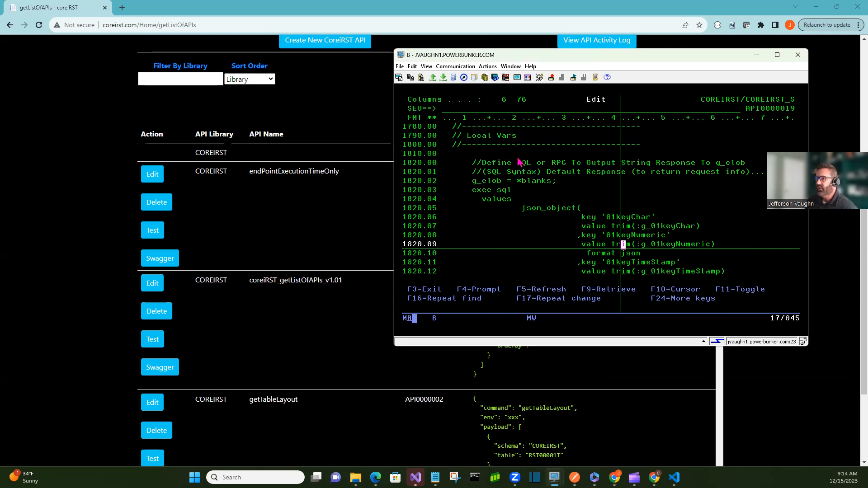
scroll(499, 189, down, 3)
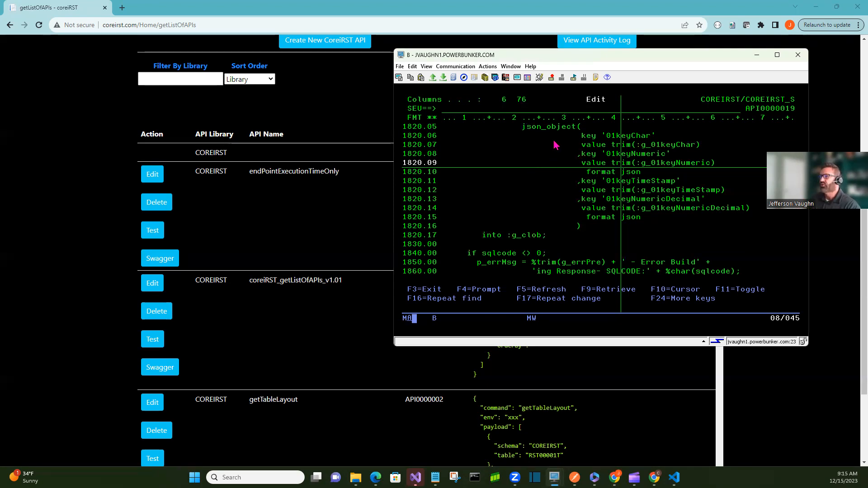
scroll(561, 163, up, 3)
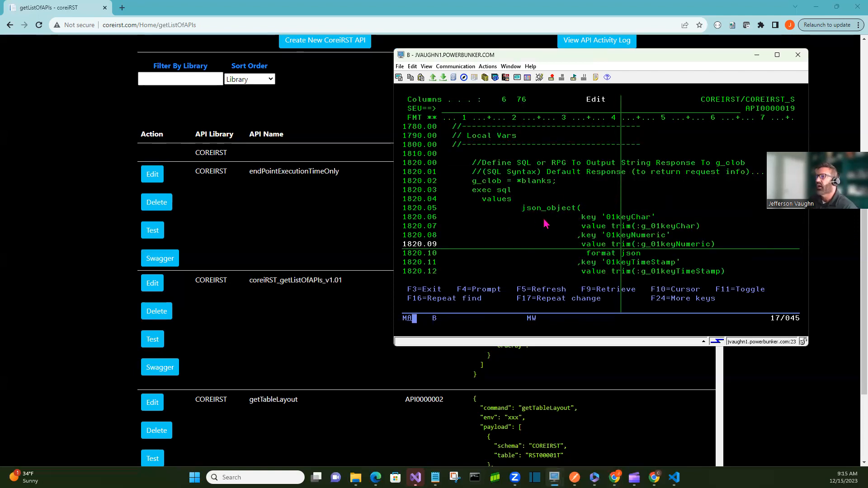
scroll(544, 223, down, 3)
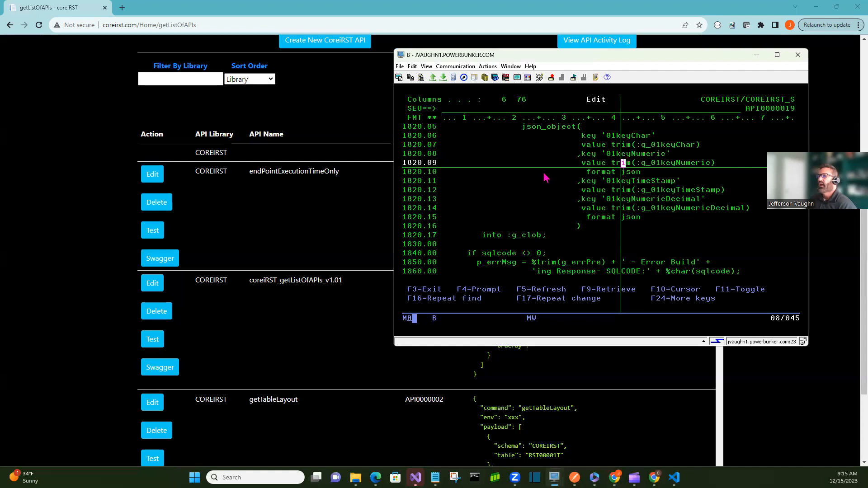
scroll(545, 178, down, 1)
scroll(544, 177, down, 1)
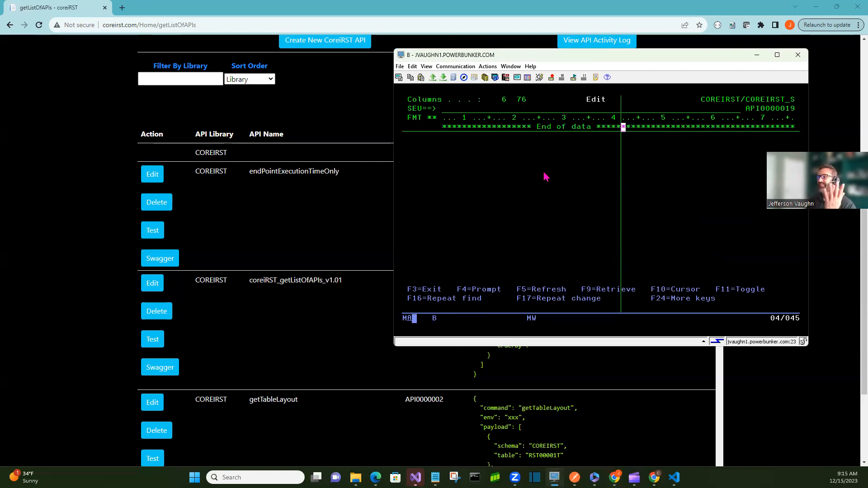